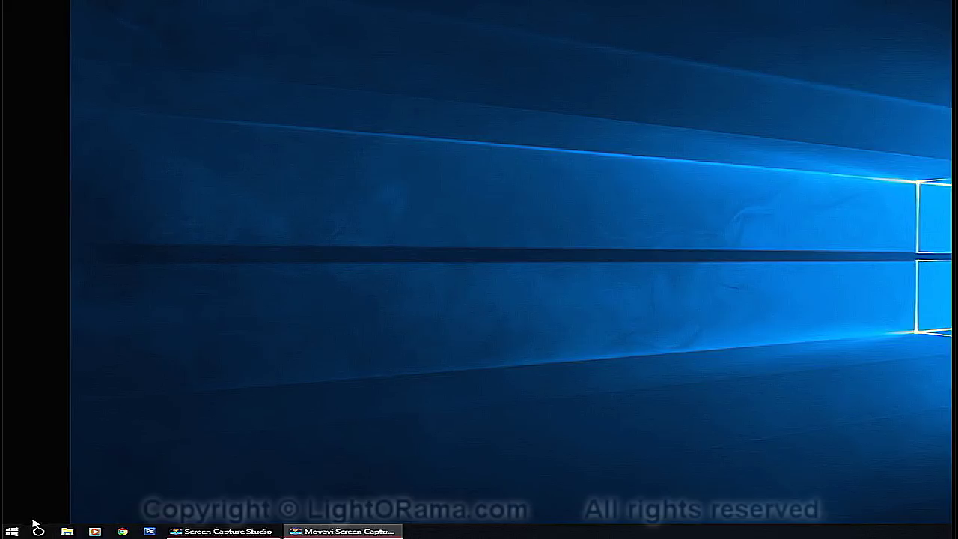
# Step: Launch Light-O-Rama Sequencer from the Light-O-Rama program folder
pyautogui.click(12, 531)
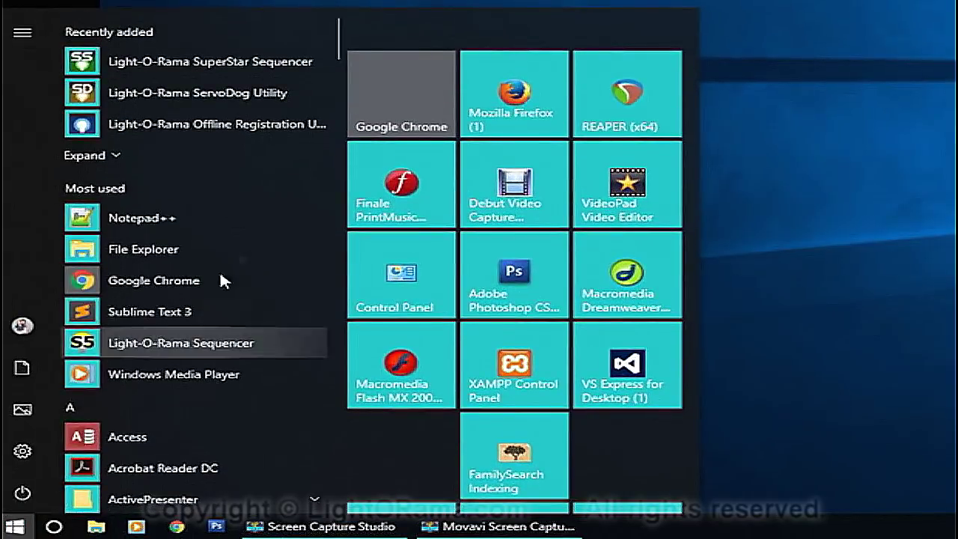
pyautogui.scroll(-15, 247, 248)
pyautogui.scroll(-12, 246, 251)
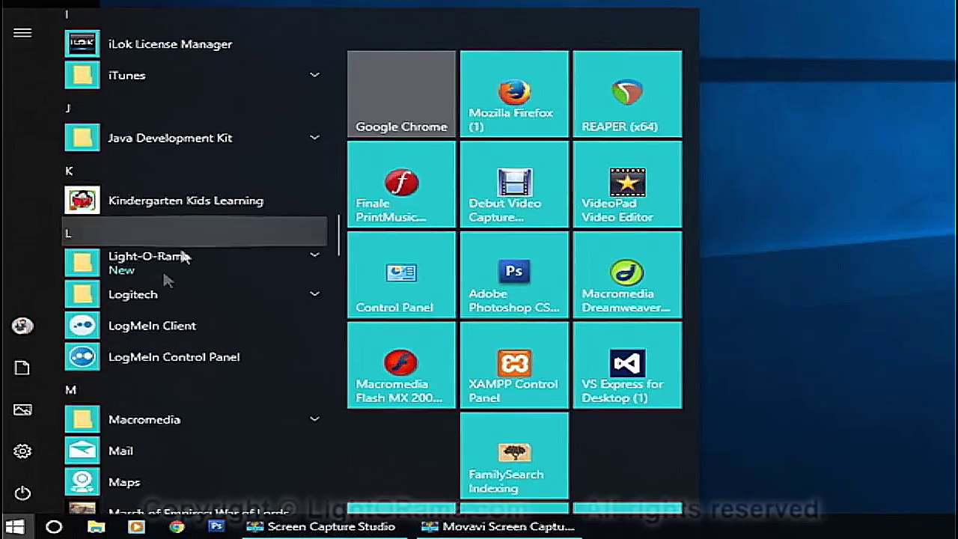
pyautogui.click(165, 262)
pyautogui.scroll(-4, 198, 300)
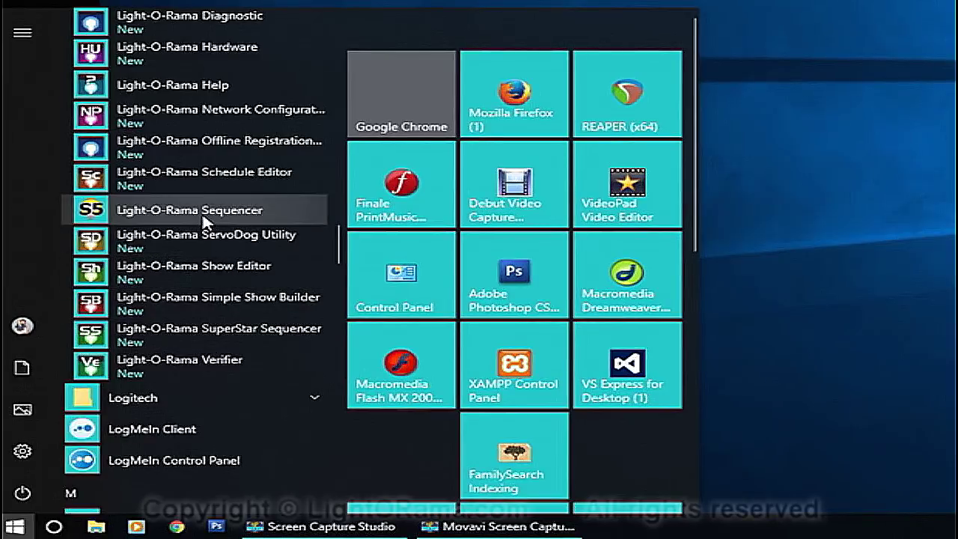
pyautogui.click(165, 211)
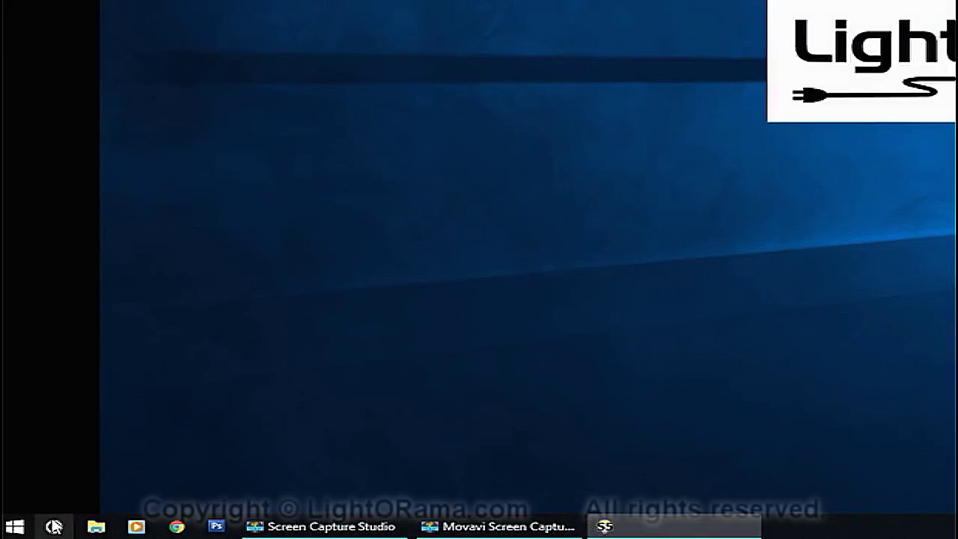
# Step: Search the installed programs for "sequ" and dismiss the search
pyautogui.click(15, 527)
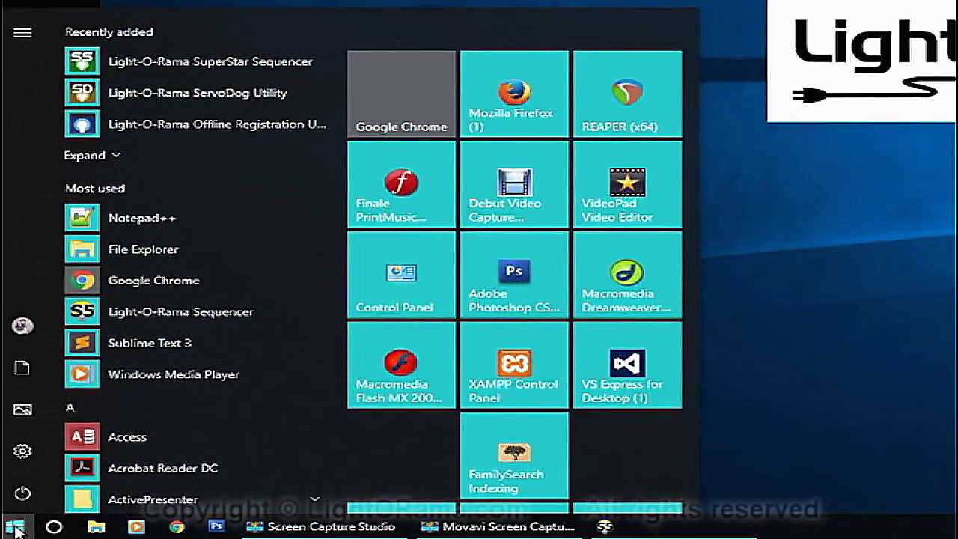
pyautogui.write('sequ')
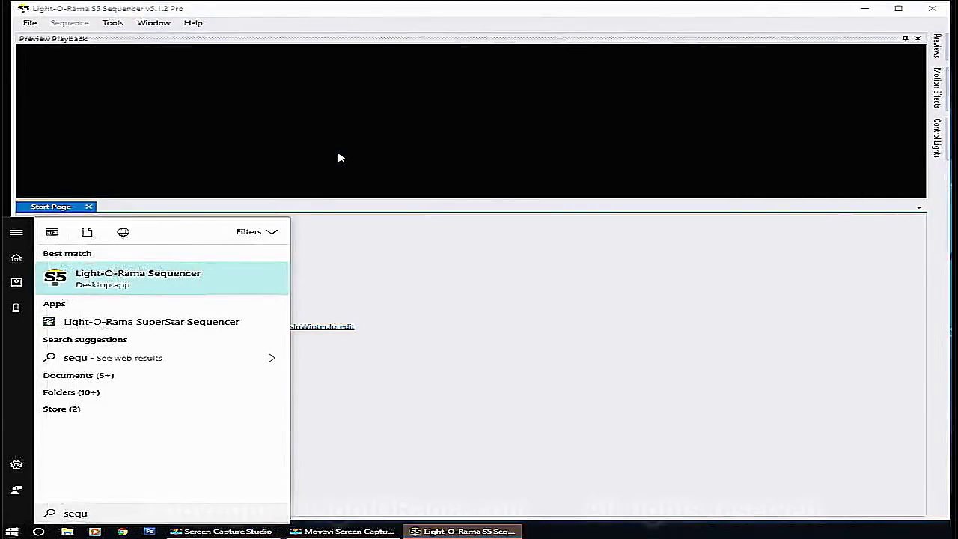
pyautogui.click(335, 151)
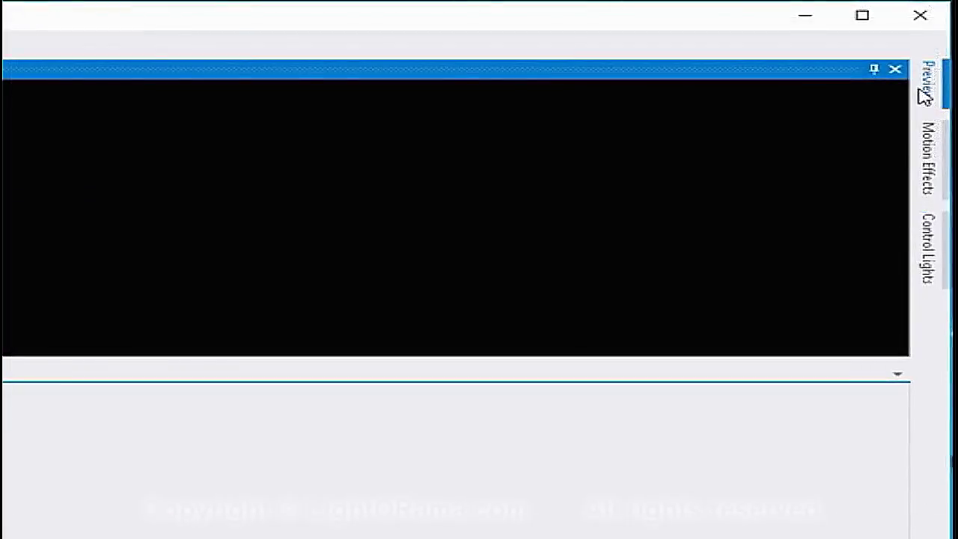
# Step: Create a new preview and set its background image to house_picture from the Pictures folder
pyautogui.click(935, 52)
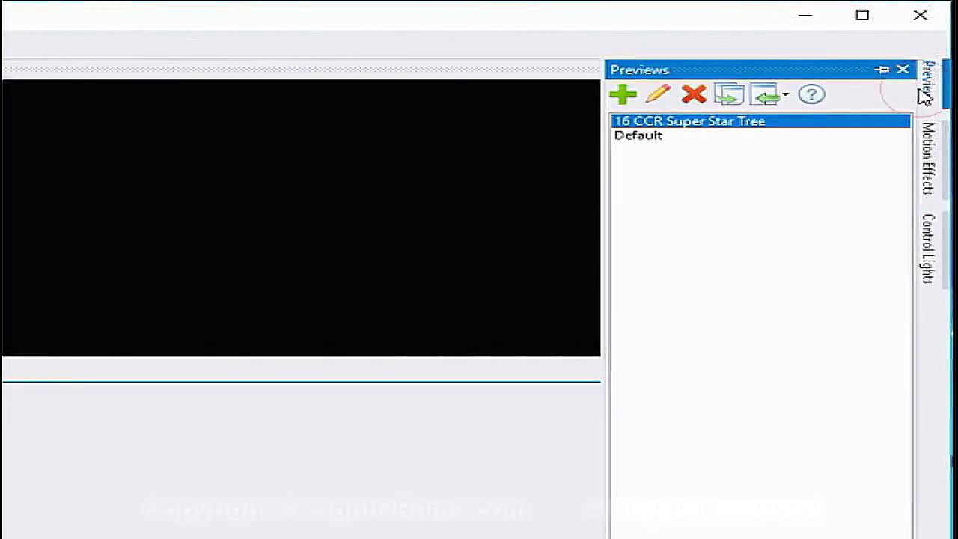
pyautogui.click(621, 94)
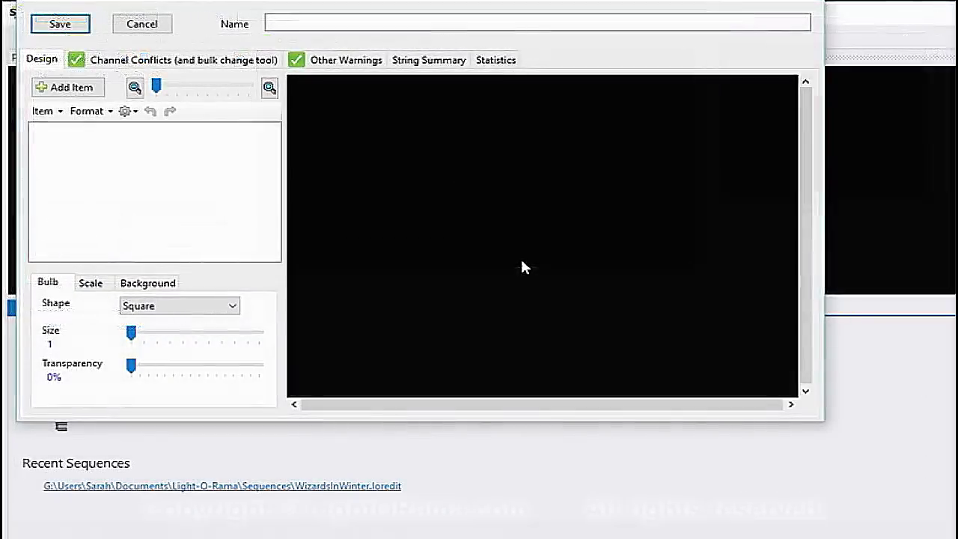
pyautogui.click(170, 289)
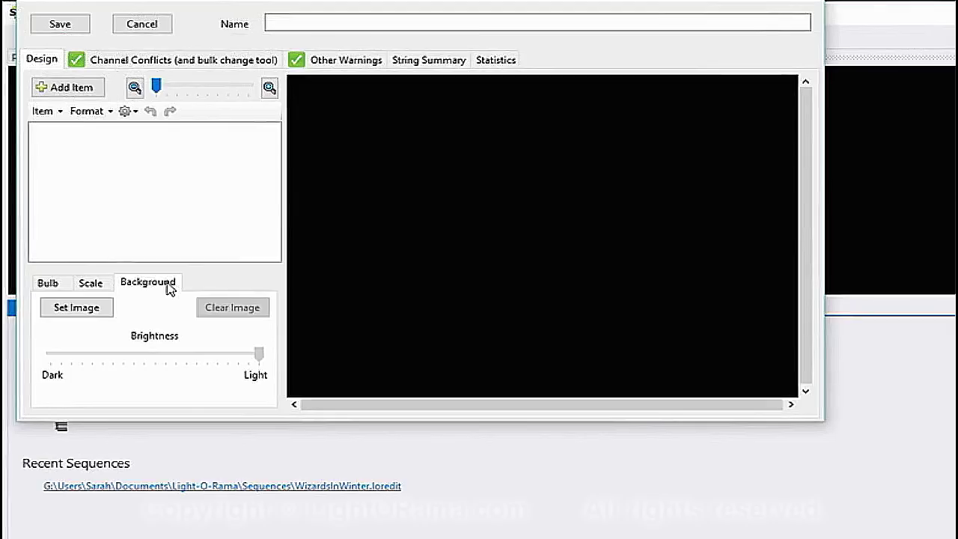
pyautogui.click(60, 309)
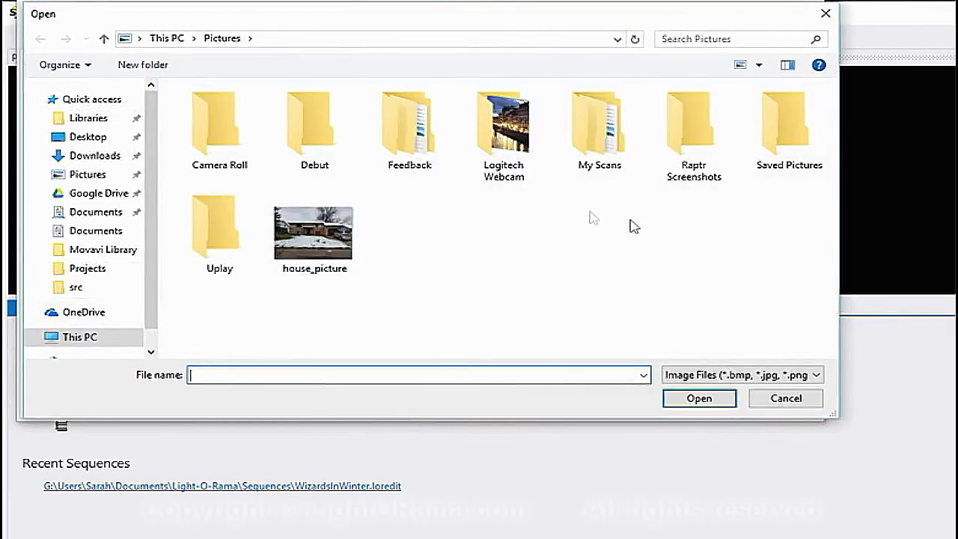
pyautogui.click(322, 232)
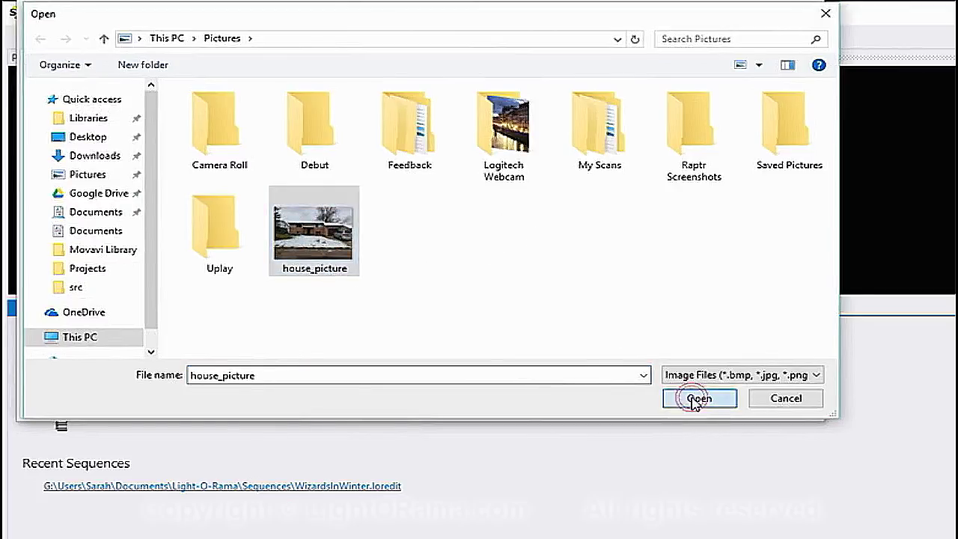
pyautogui.click(695, 400)
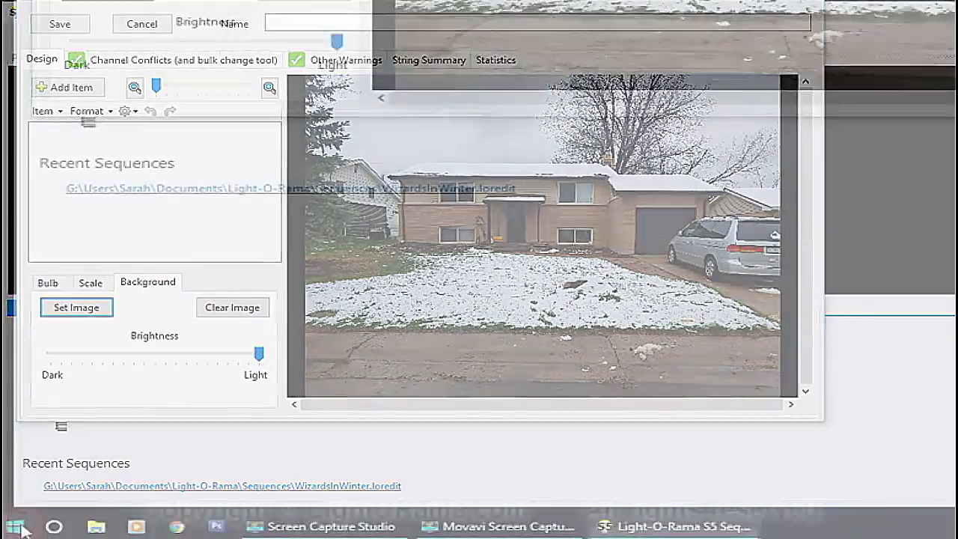
# Step: Switch to Paint and open house_picture from the Pictures folder
pyautogui.click(14, 527)
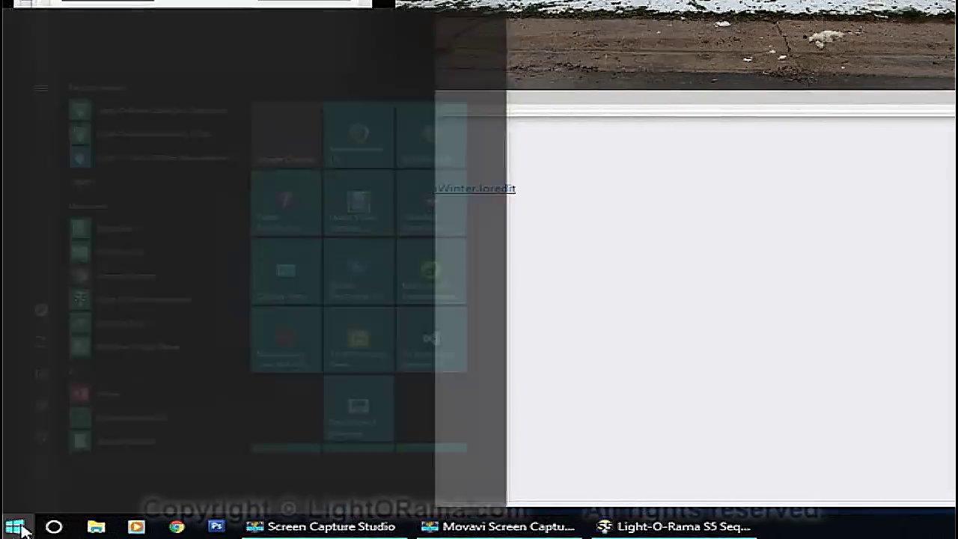
pyautogui.write('paint')
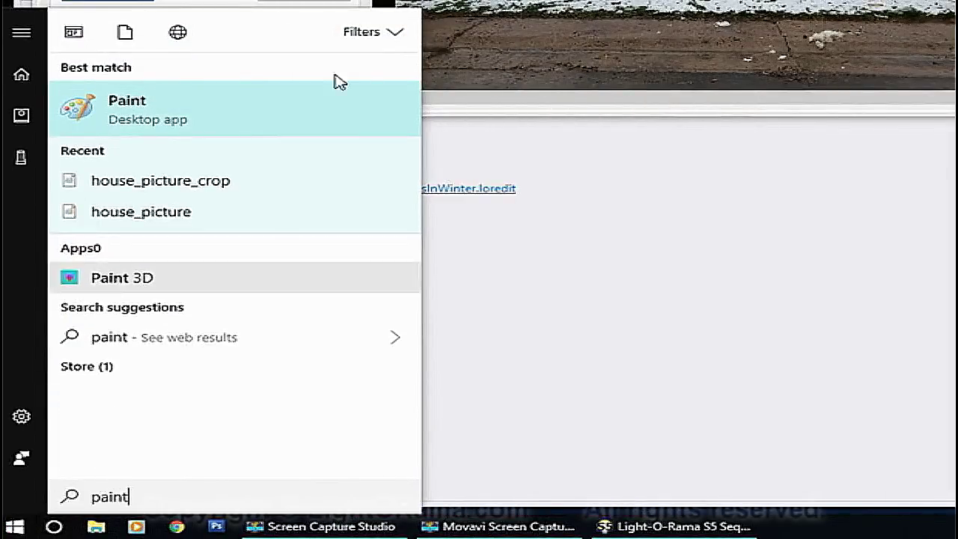
pyautogui.click(336, 98)
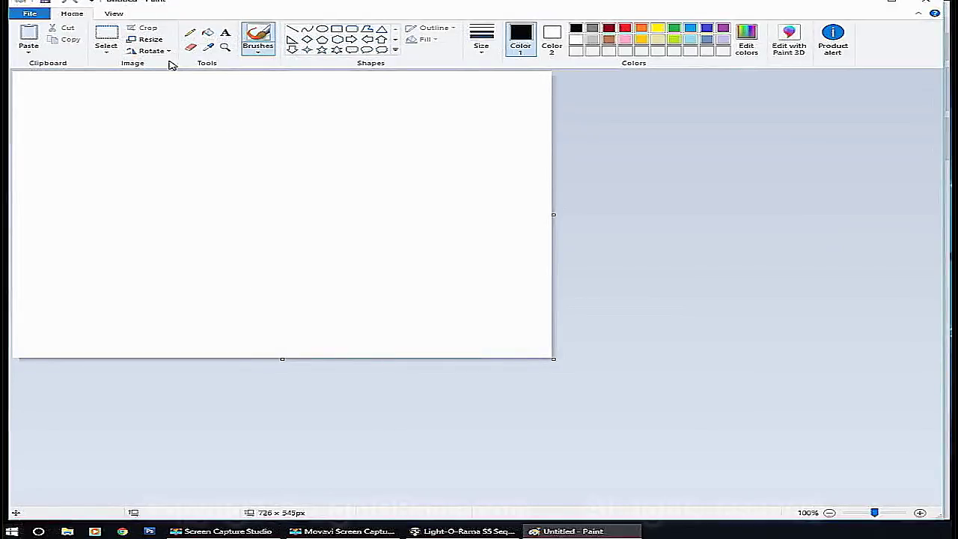
pyautogui.click(45, 12)
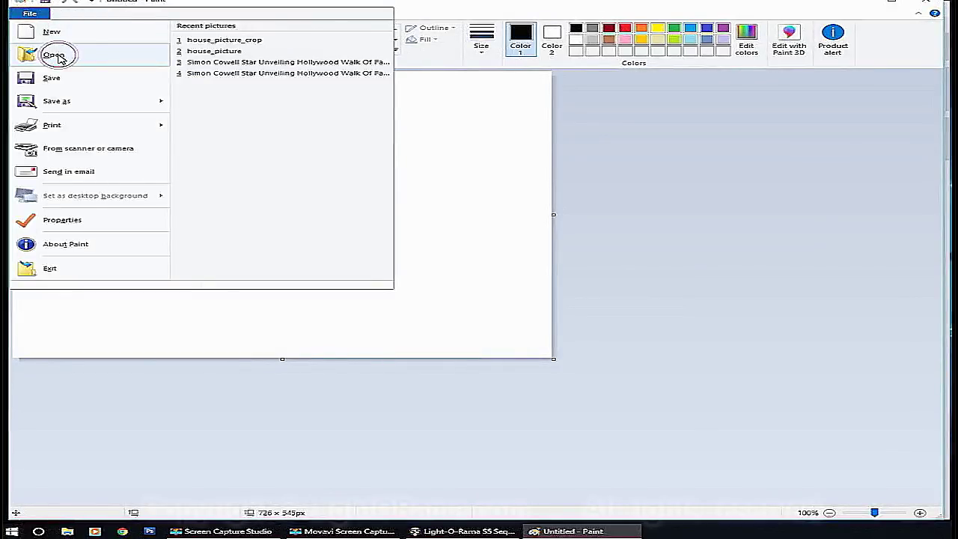
pyautogui.click(50, 57)
pyautogui.click(485, 275)
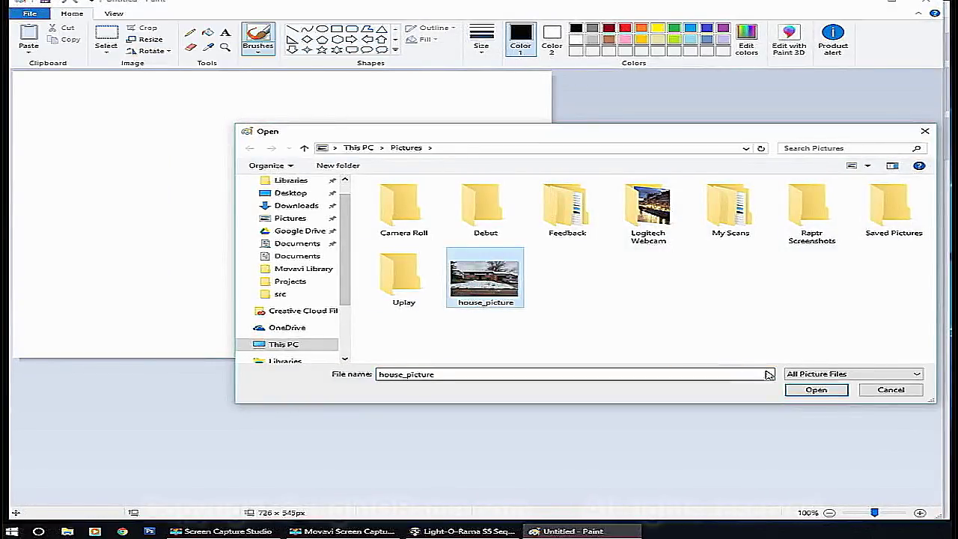
pyautogui.click(815, 390)
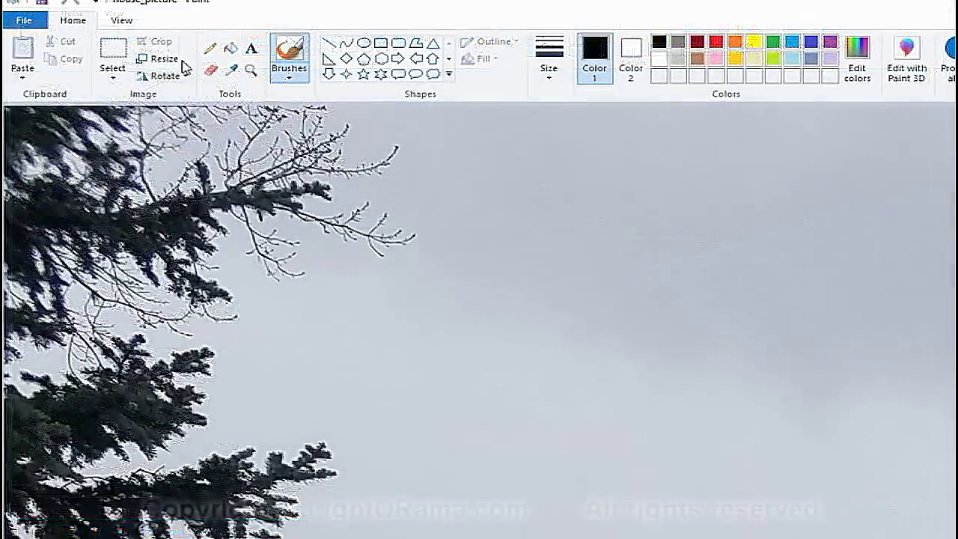
# Step: Resize the picture to 20 percent and reduce the result to a further 70 percent, maintaining the aspect ratio
pyautogui.click(148, 40)
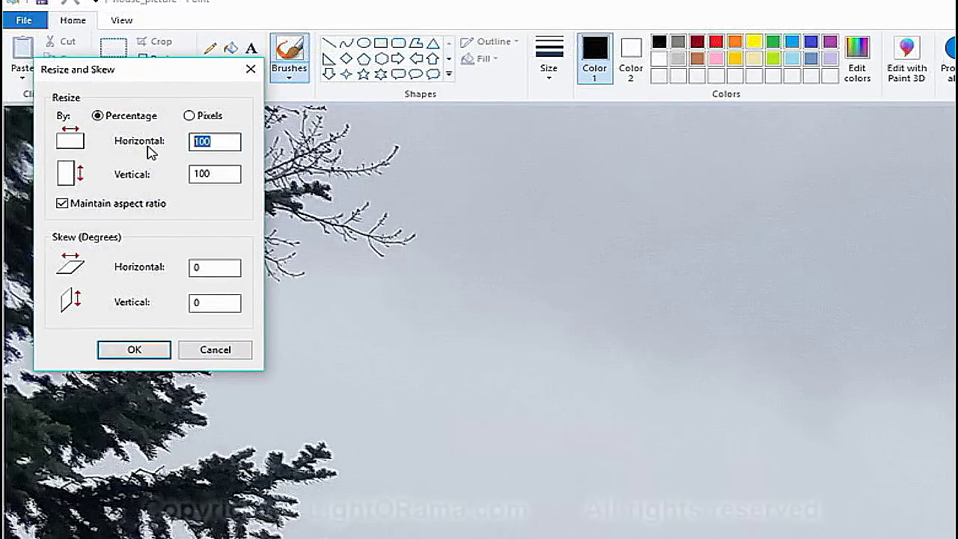
pyautogui.write('20')
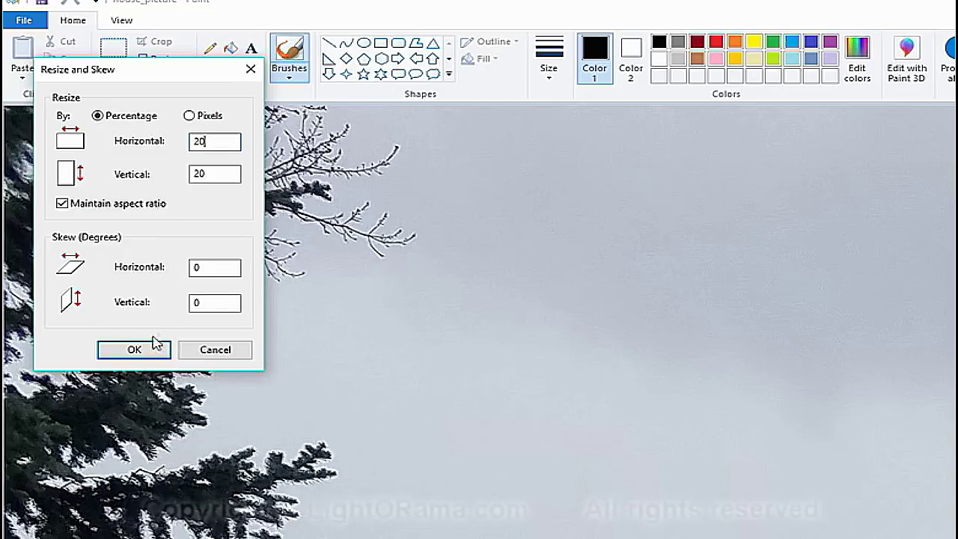
pyautogui.click(151, 348)
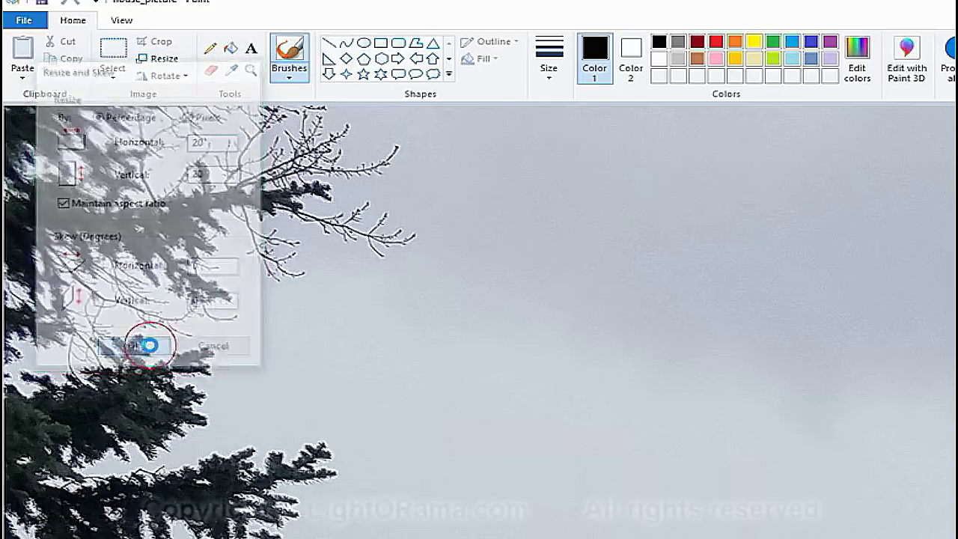
pyautogui.click(161, 60)
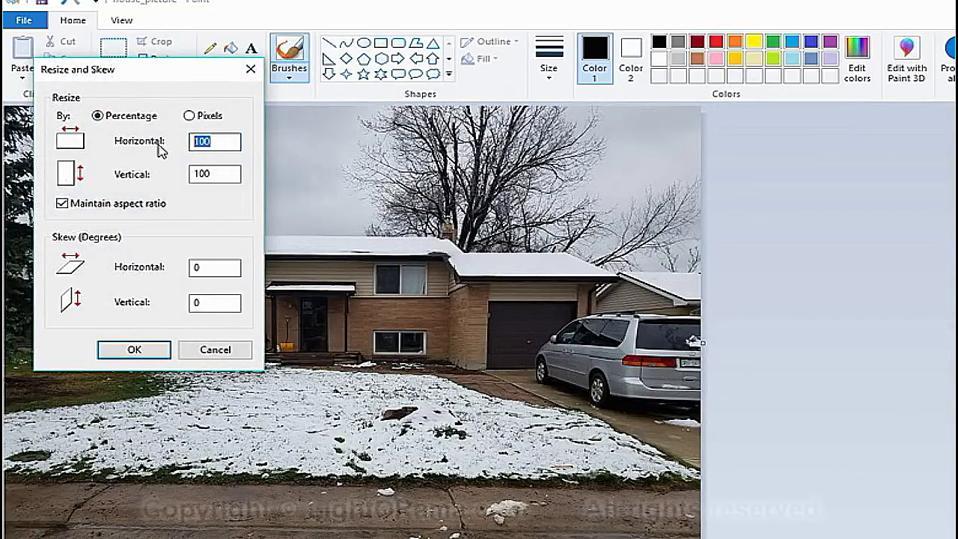
pyautogui.write('70')
pyautogui.press('Return')
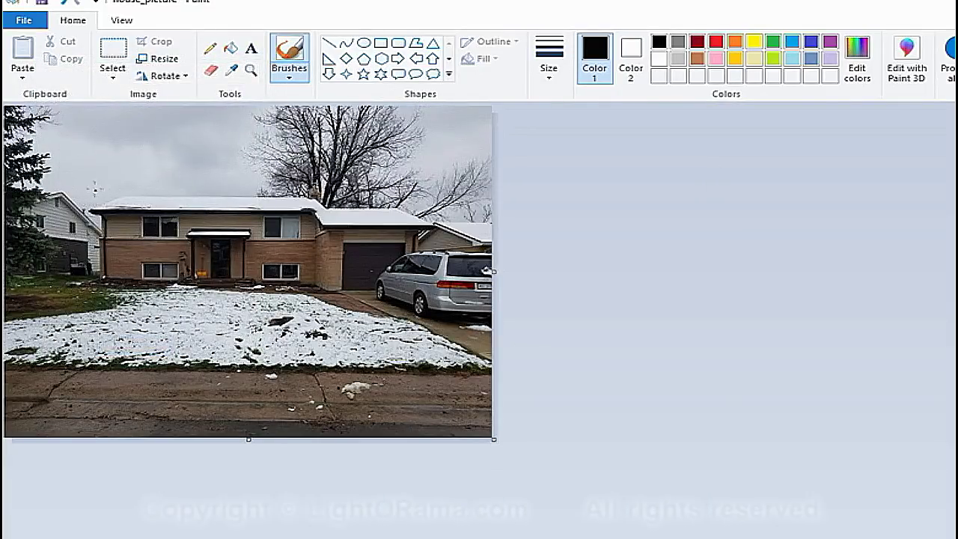
# Step: Crop the picture to a rectangle around the house and garage, about 412 × 168 px
pyautogui.click(113, 51)
pyautogui.moveTo(83, 177); pyautogui.dragTo(437, 307)
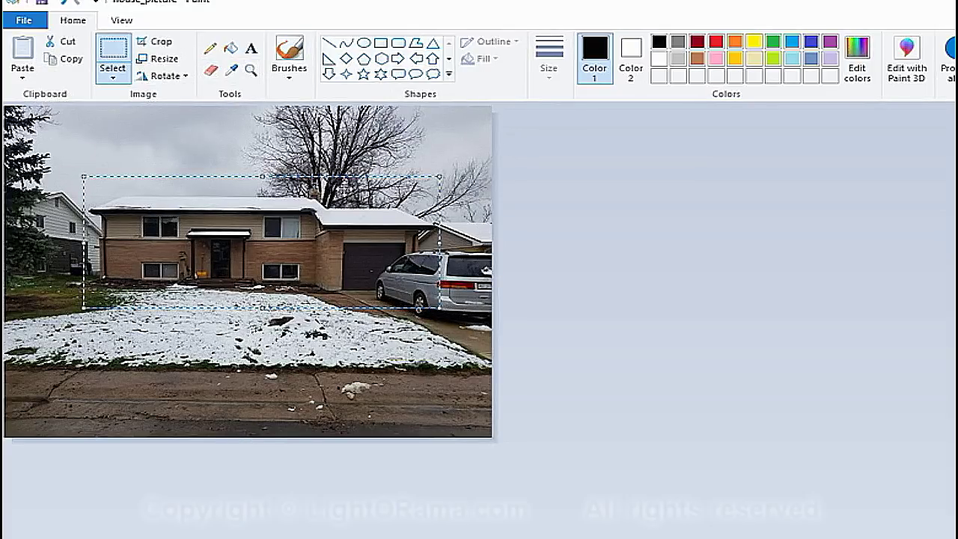
pyautogui.click(158, 43)
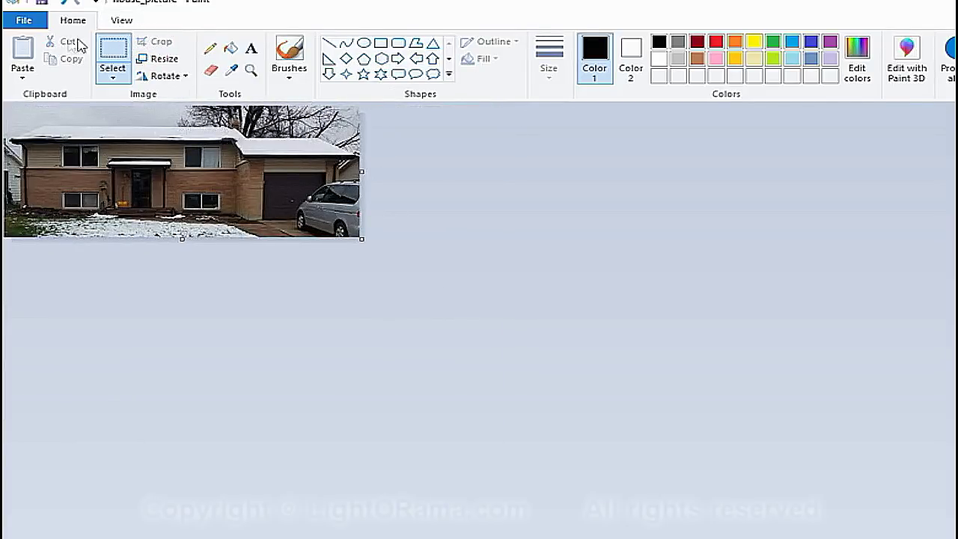
# Step: Save the cropped picture as a JPEG named house_picture_crop in the Pictures folder and close Paint
pyautogui.click(25, 21)
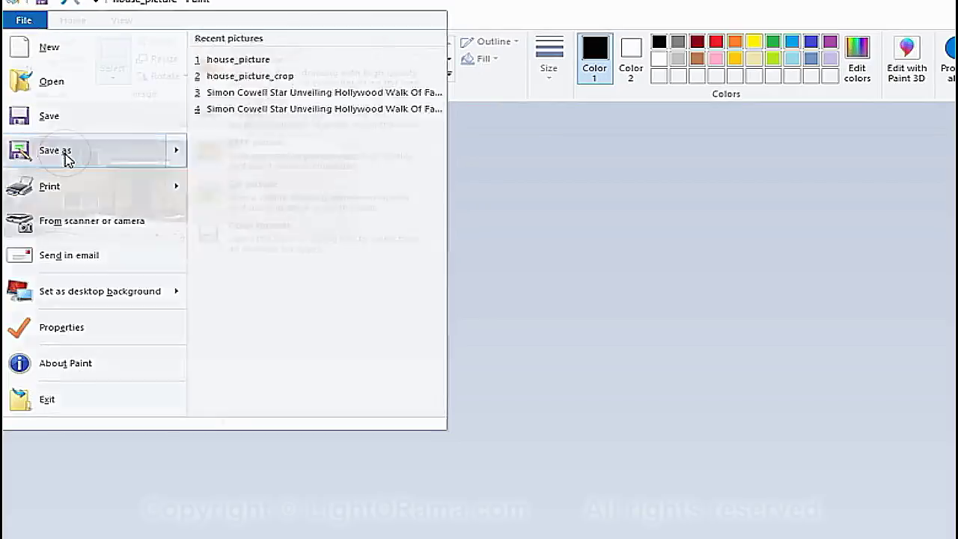
pyautogui.click(60, 152)
pyautogui.click(491, 498)
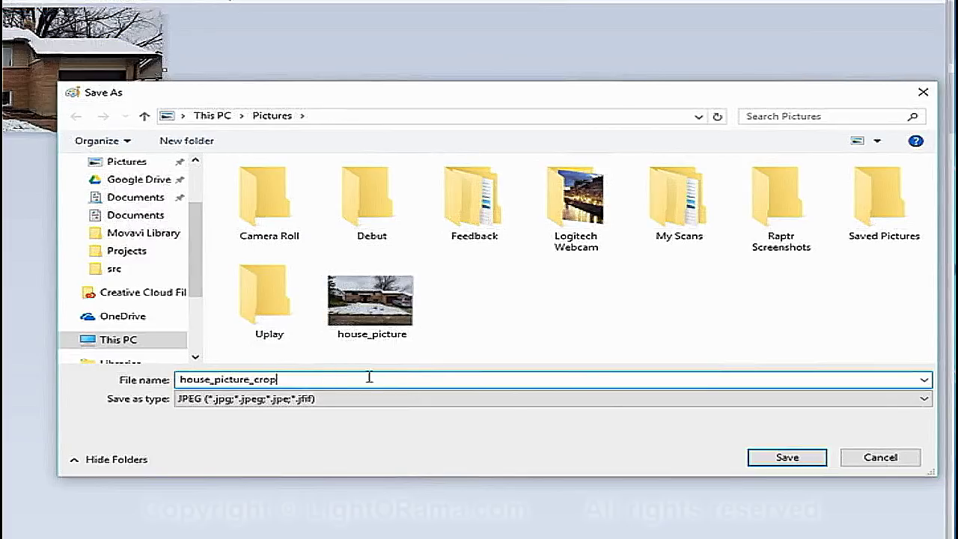
pyautogui.click(783, 464)
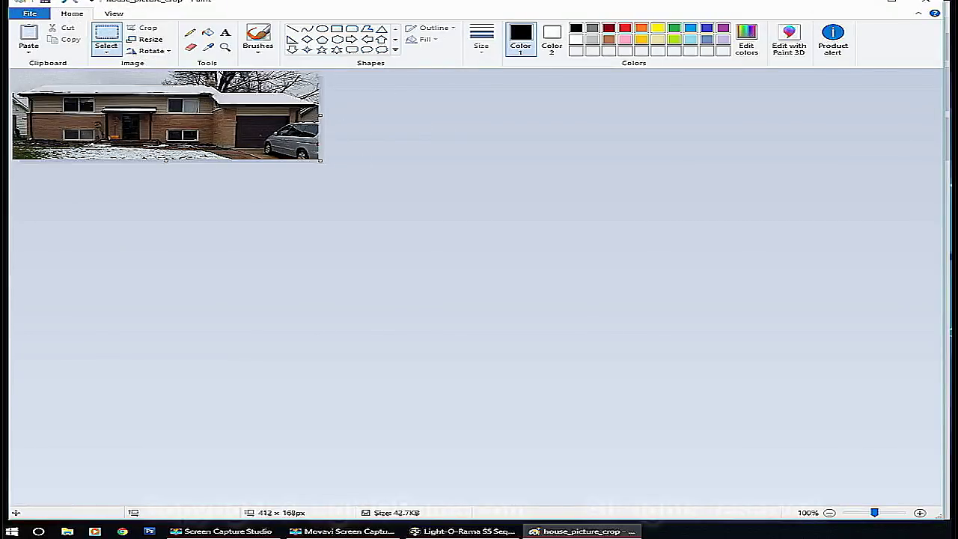
pyautogui.click(933, 4)
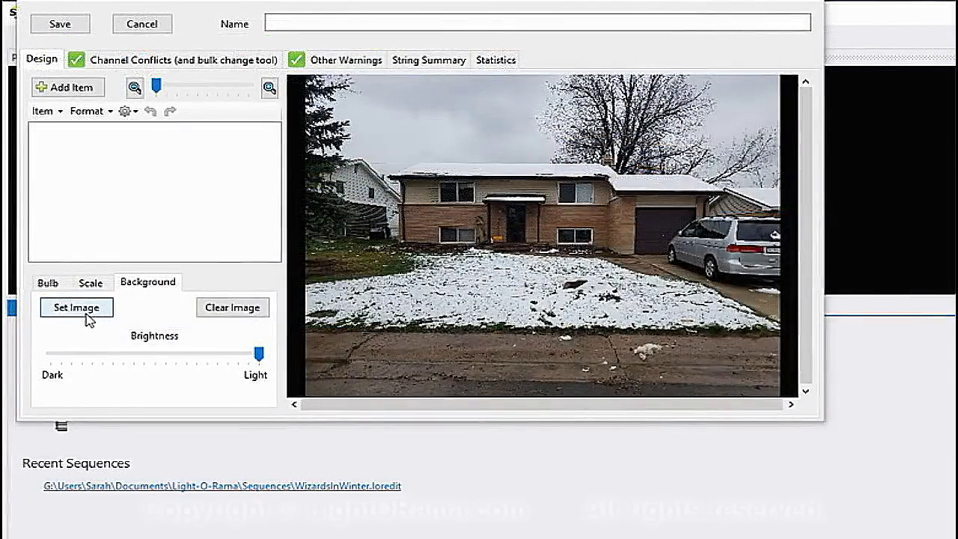
# Step: Replace the preview's background image with house_picture_crop in Light-O-Rama Sequencer
pyautogui.click(82, 209)
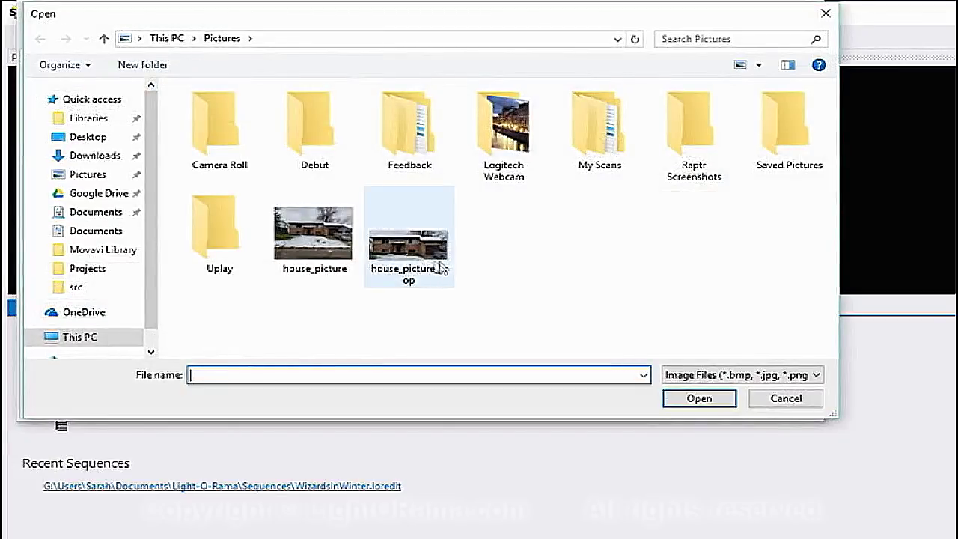
pyautogui.click(411, 250)
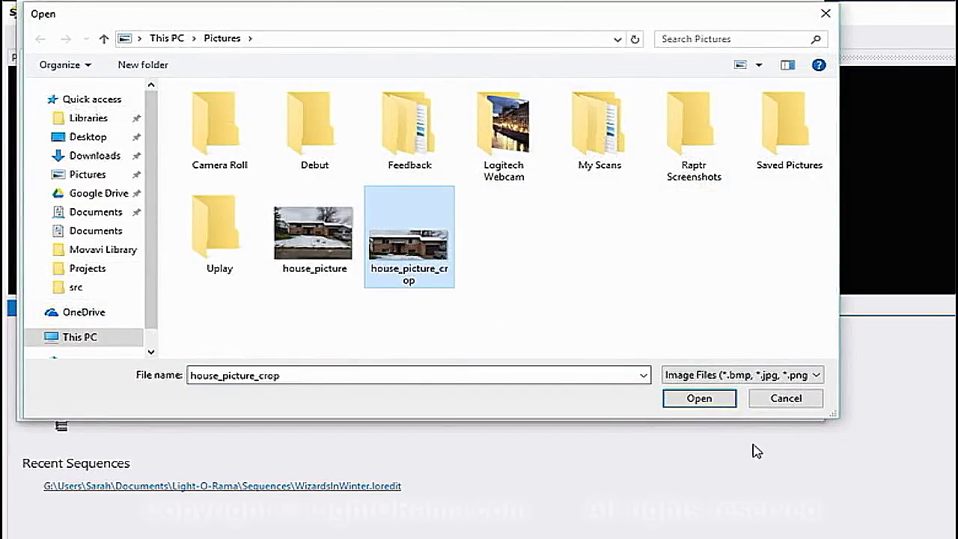
pyautogui.click(724, 398)
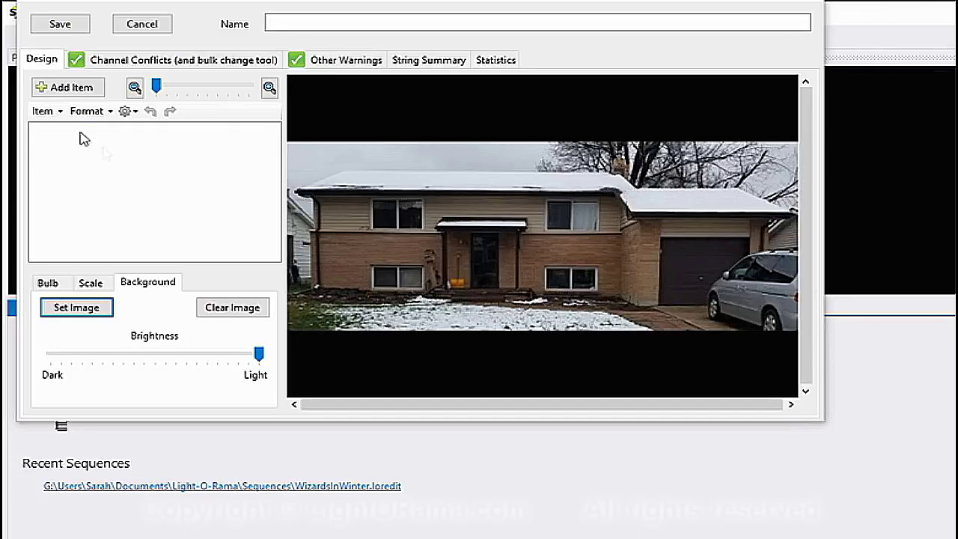
# Step: Create a new prop named bush 1 with green traditional lights of type Channel per color
pyautogui.click(74, 87)
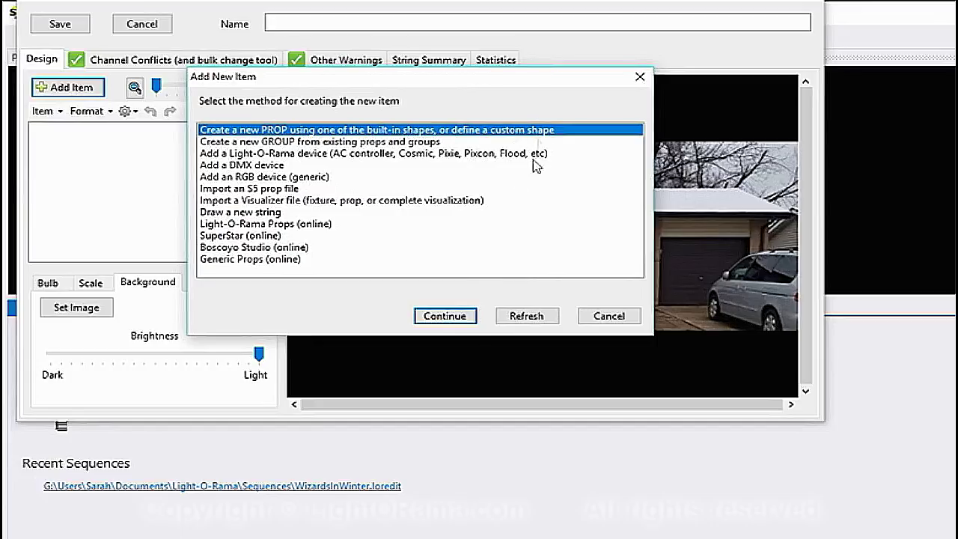
pyautogui.click(452, 317)
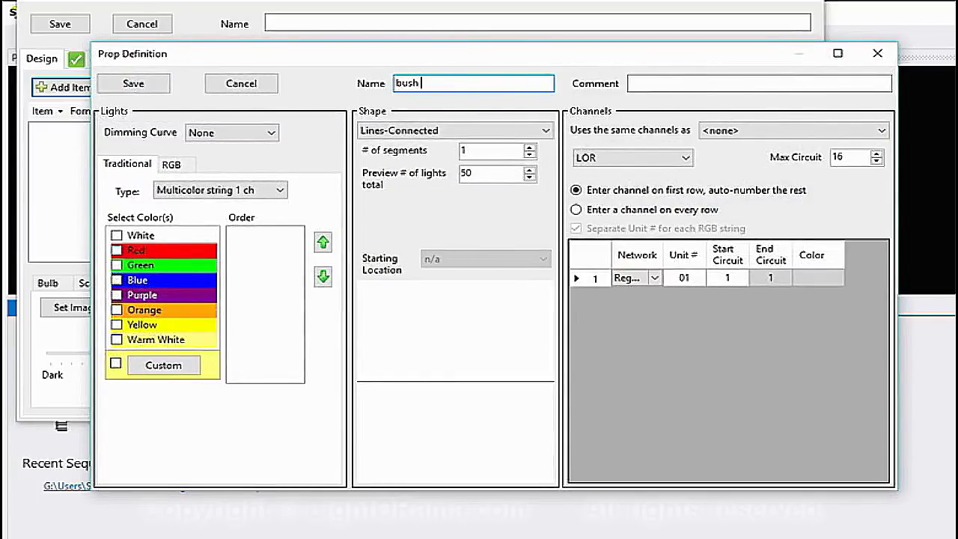
pyautogui.click(142, 267)
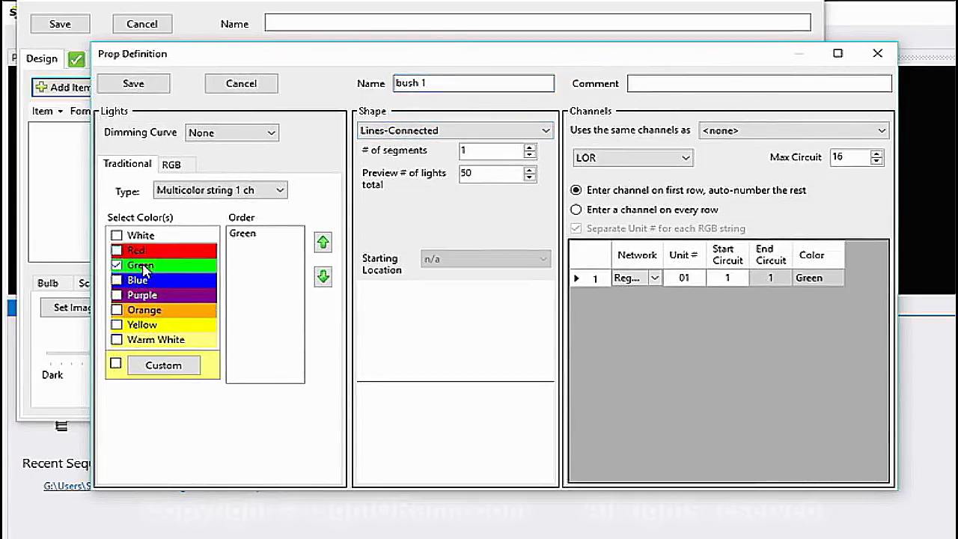
pyautogui.click(188, 192)
pyautogui.click(194, 204)
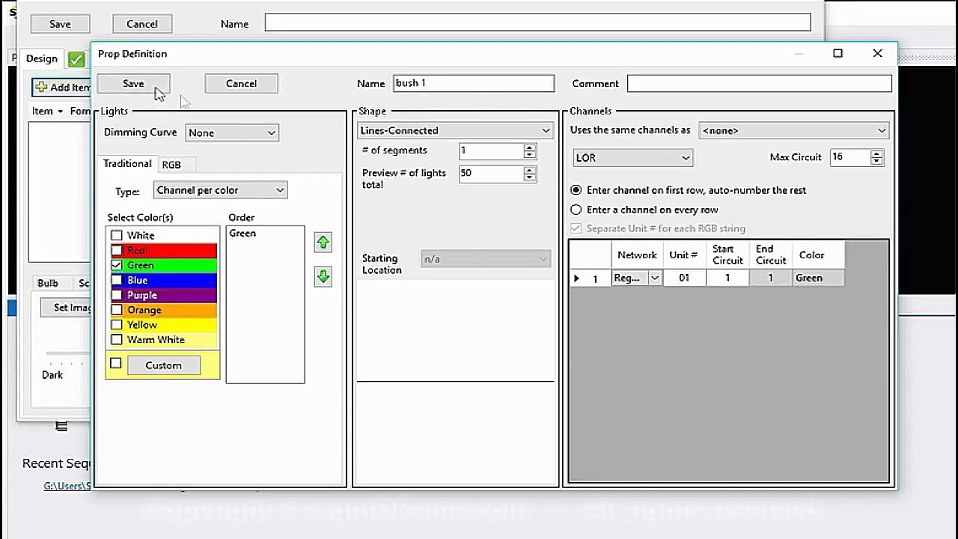
# Step: Give bush 1 a Lines-Connected shape with 6 segments and save the prop
pyautogui.click(454, 130)
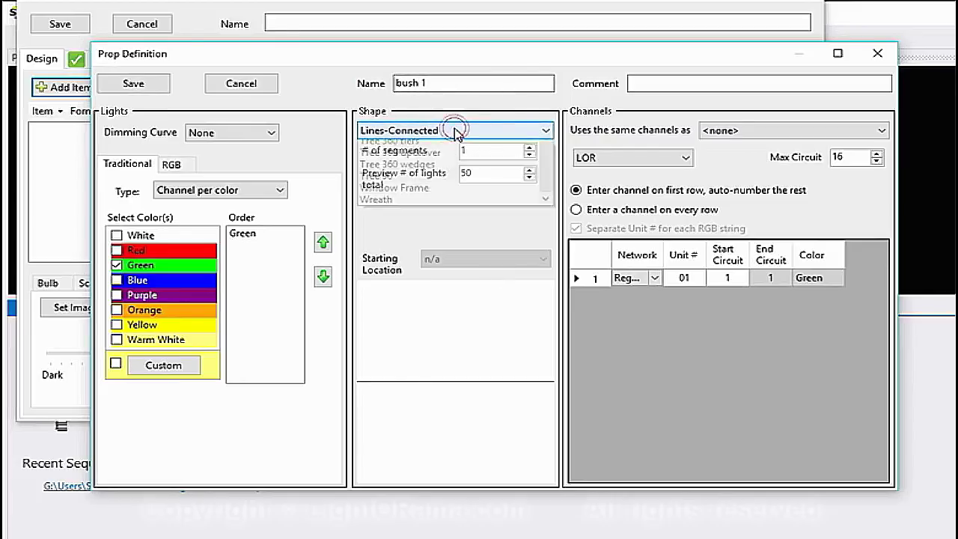
pyautogui.click(424, 264)
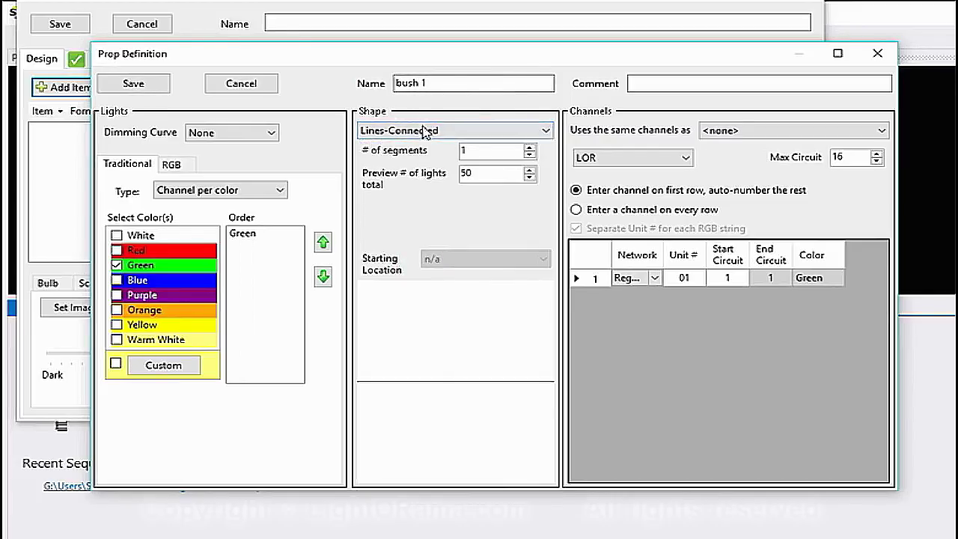
pyautogui.click(530, 148)
pyautogui.click(530, 147)
pyautogui.click(530, 148)
pyautogui.click(530, 147)
pyautogui.click(530, 147)
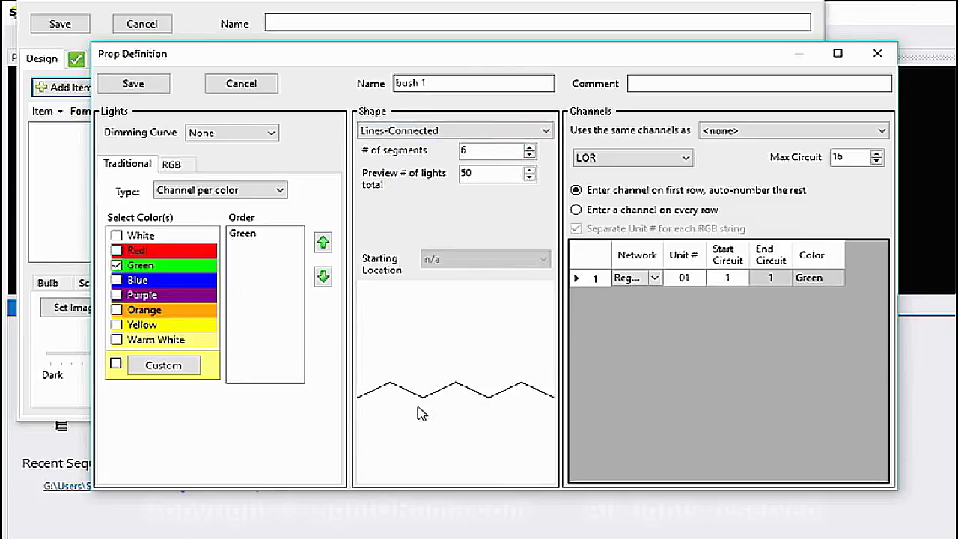
pyautogui.click(134, 83)
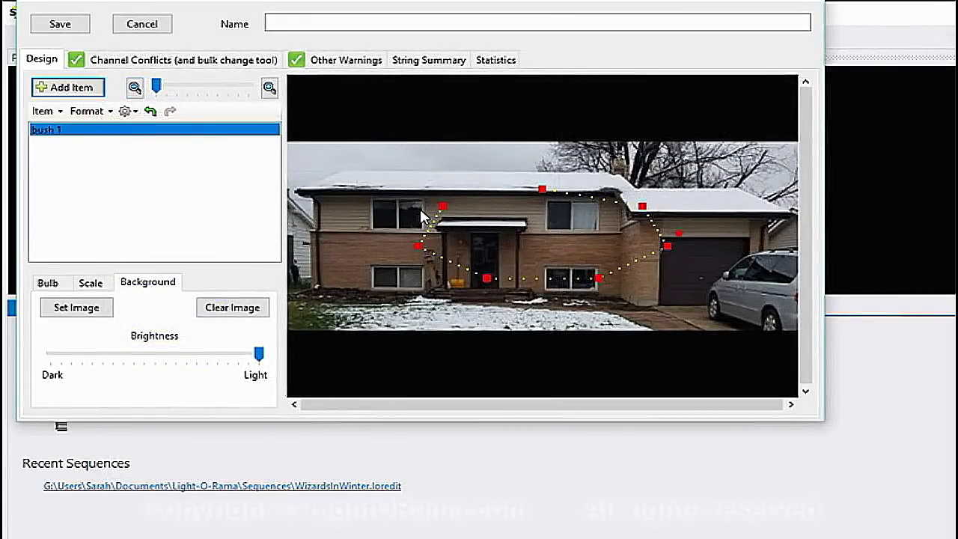
# Step: Arrange bush 1 as a small zigzag beside the outer edge of the house's lower-left window and enlarge its height and width slightly
pyautogui.moveTo(445, 205); pyautogui.dragTo(363, 268)
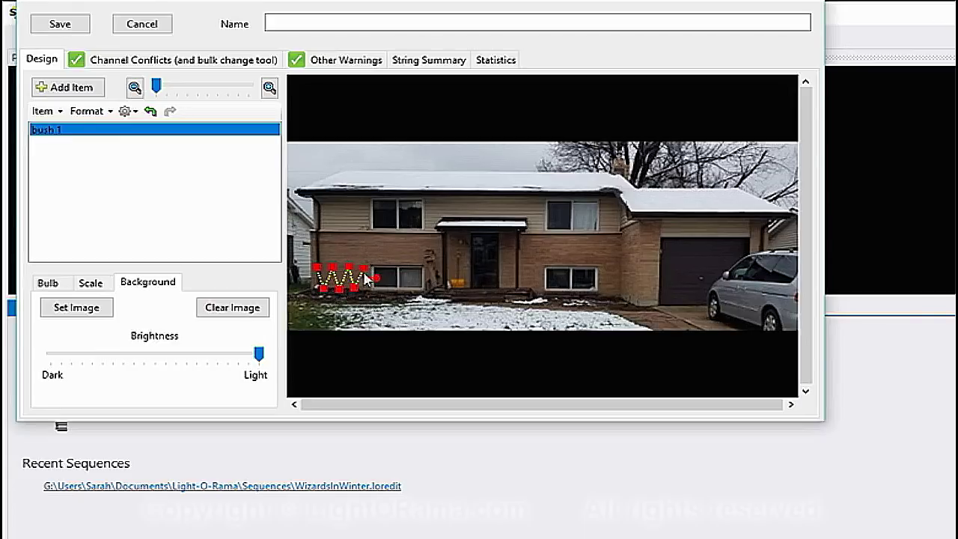
pyautogui.click(89, 286)
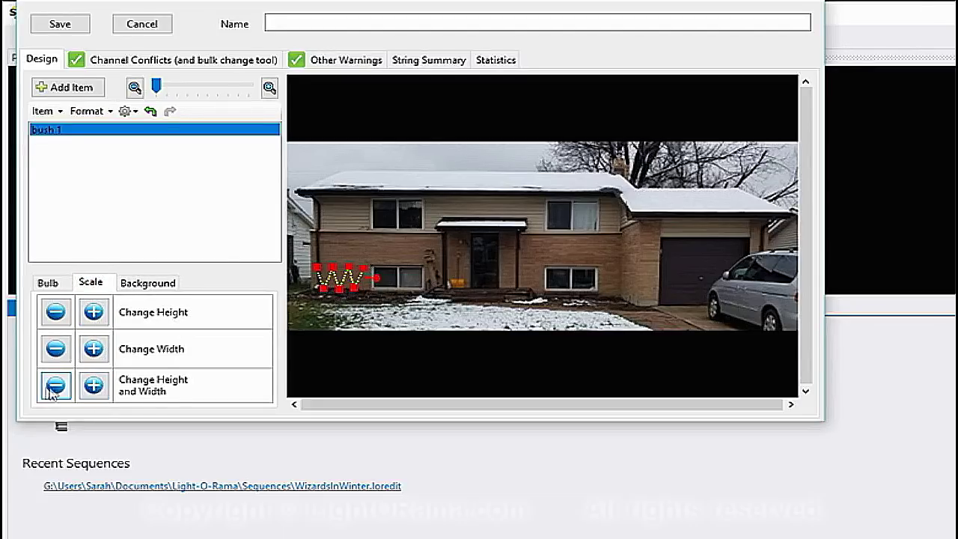
pyautogui.click(93, 386)
pyautogui.click(93, 386)
pyautogui.click(93, 386)
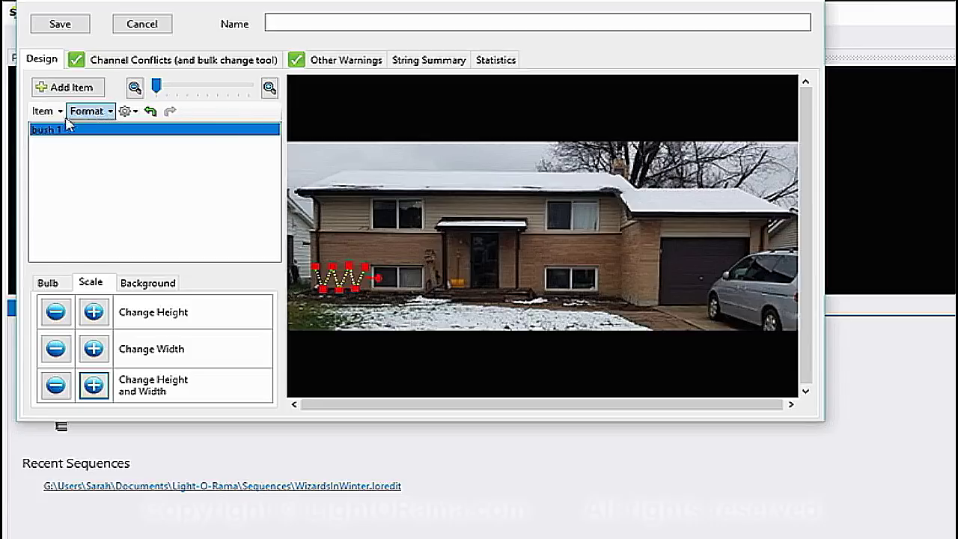
# Step: Make one copy of bush 1 named bush 2 and arrange it between the lower-right window and the garage
pyautogui.click(42, 111)
pyautogui.click(82, 25)
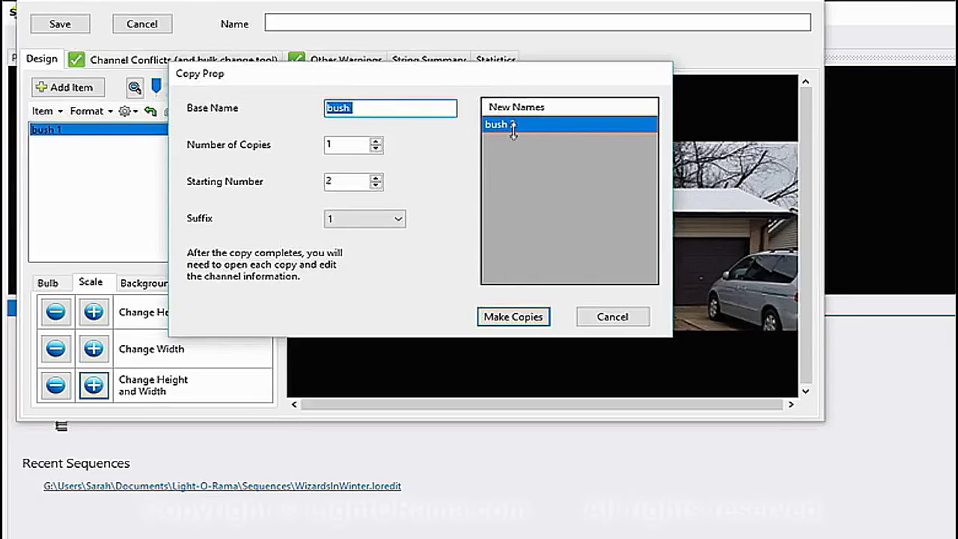
pyautogui.click(497, 316)
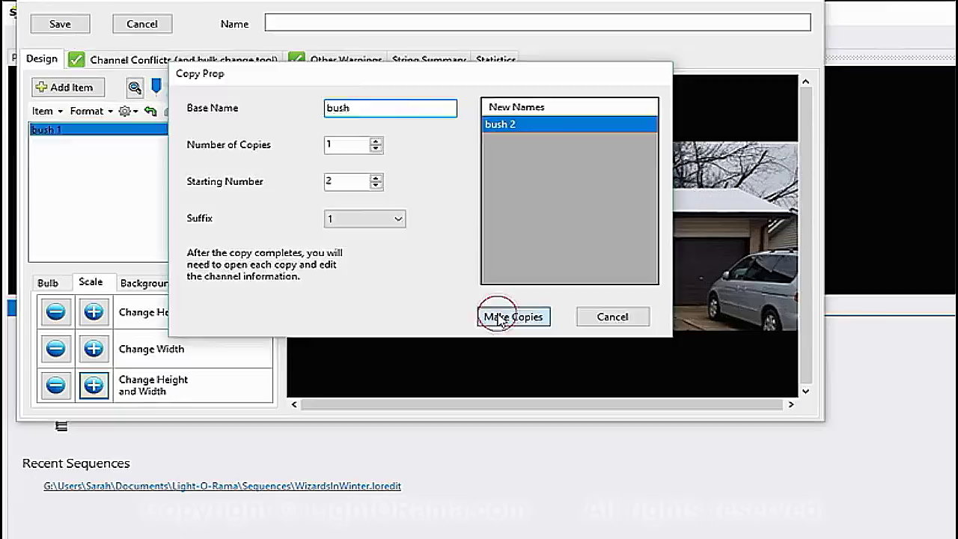
pyautogui.moveTo(353, 290); pyautogui.dragTo(627, 293)
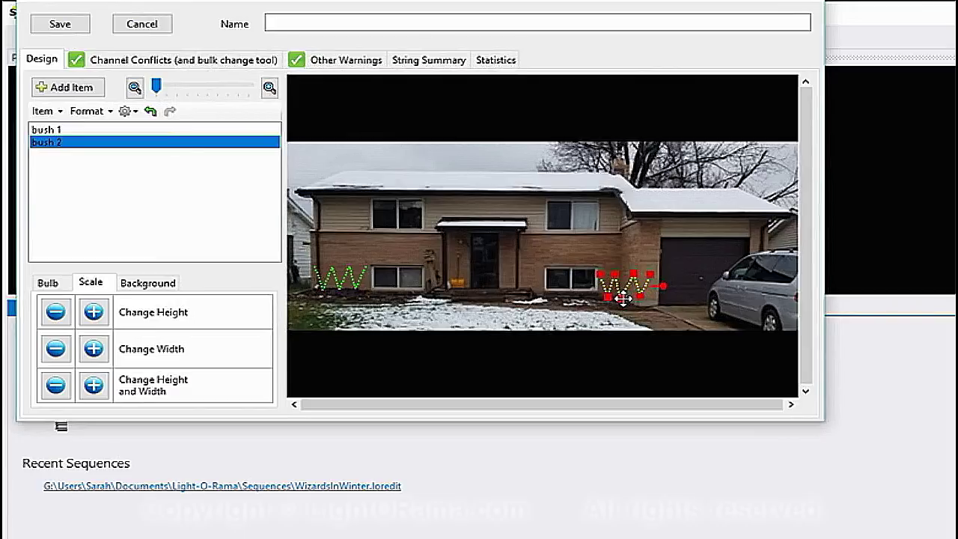
pyautogui.moveTo(634, 274)
pyautogui.mouseDown()
pyautogui.moveTo(634, 302)
pyautogui.moveTo(638, 276)
pyautogui.mouseUp()
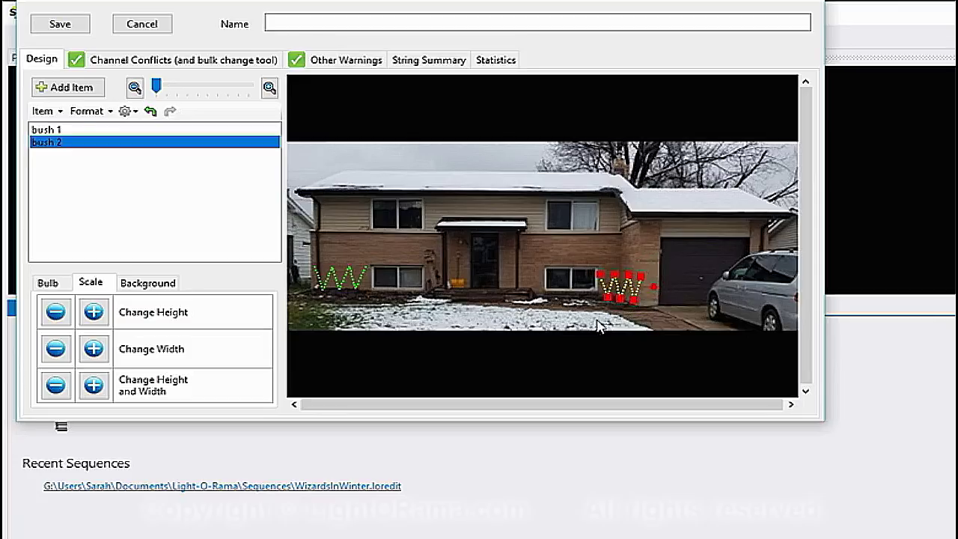
pyautogui.click(502, 321)
# Step: Check the unit and circuit assignment in bush 2's prop definition and save it
pyautogui.click(58, 146)
pyautogui.doubleClick(65, 146)
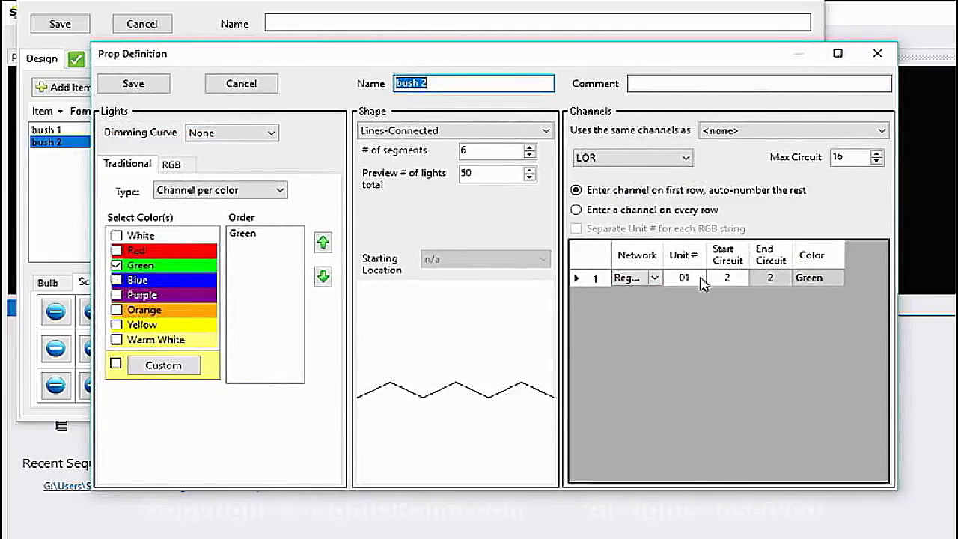
pyautogui.click(134, 83)
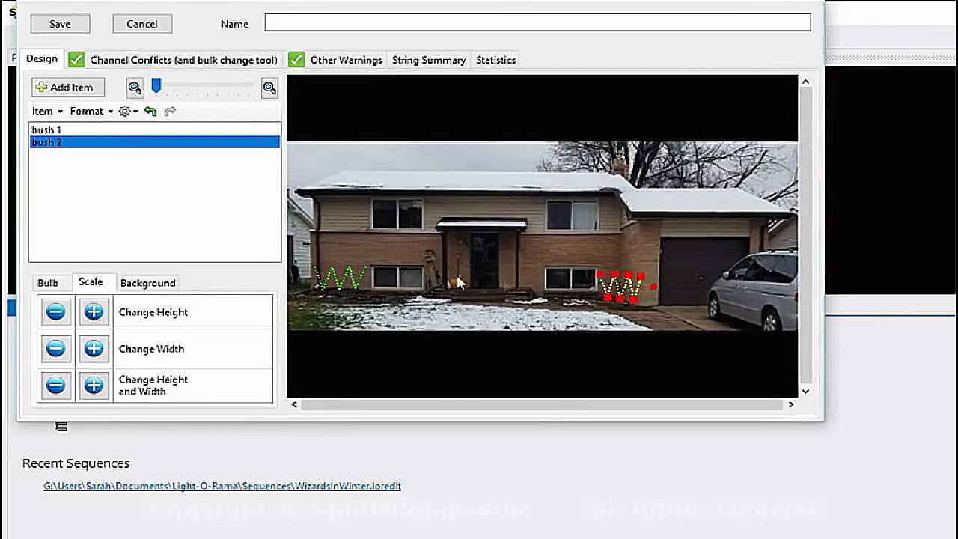
# Step: Create a new prop named window 1 with green traditional lights of type Channel per color
pyautogui.click(56, 89)
pyautogui.click(431, 315)
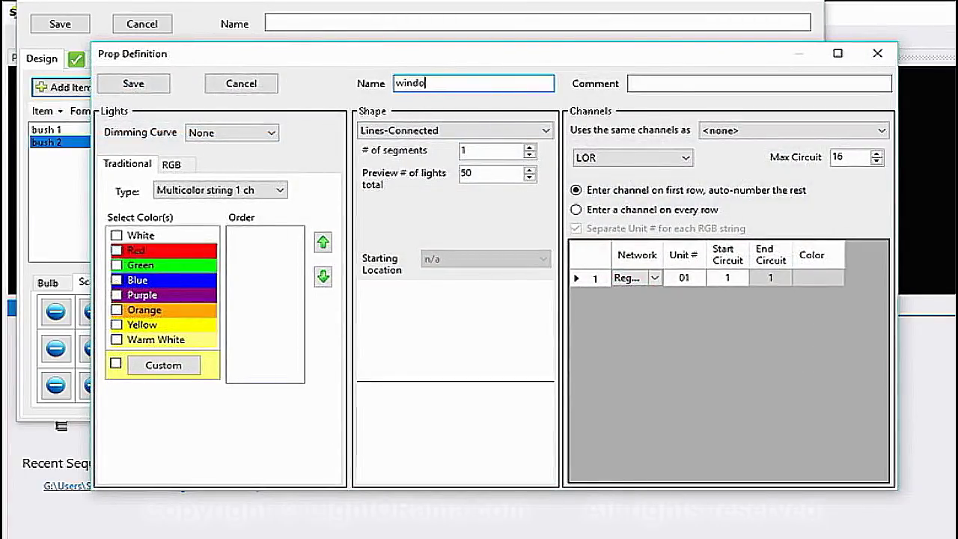
pyautogui.write('1')
pyautogui.click(250, 191)
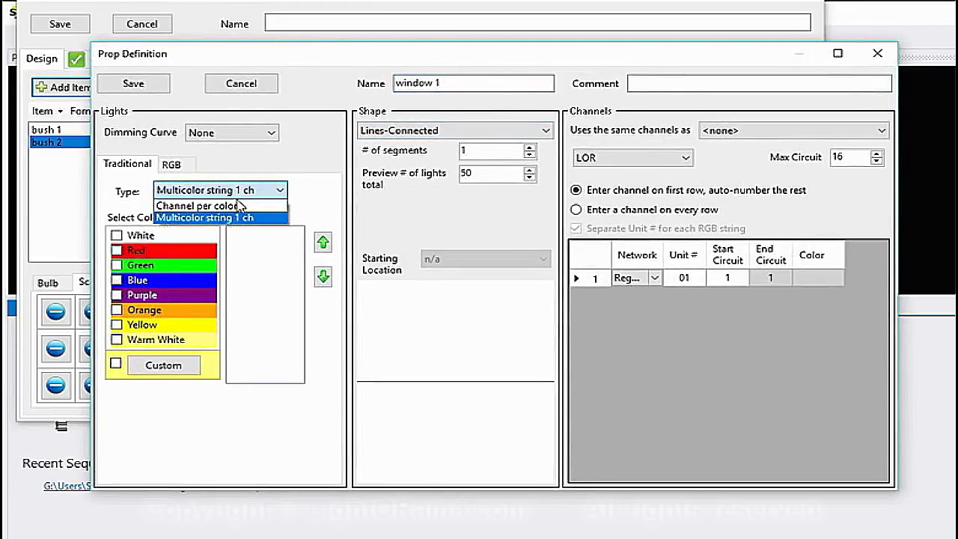
pyautogui.click(239, 206)
pyautogui.click(134, 268)
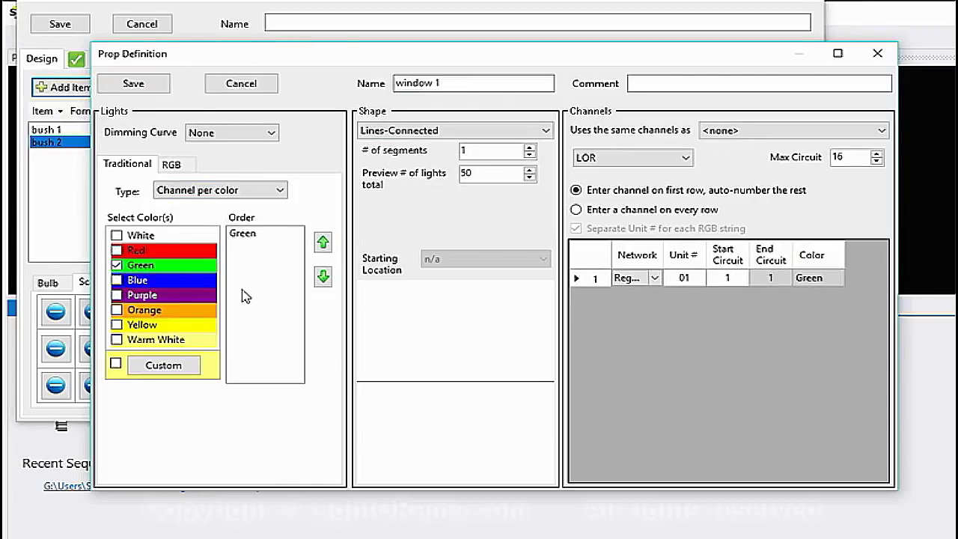
# Step: Give window 1 the Window Frame shape and save the prop
pyautogui.click(517, 131)
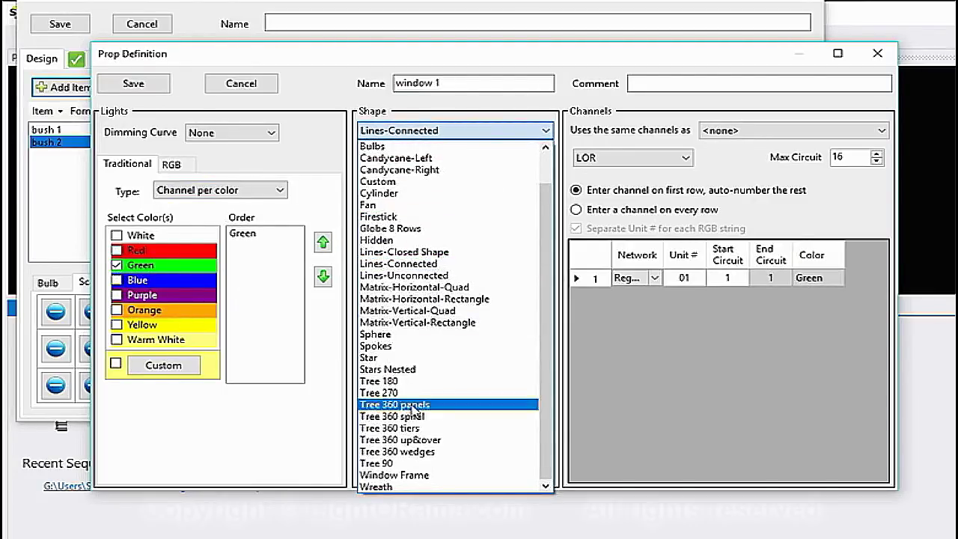
pyautogui.click(405, 475)
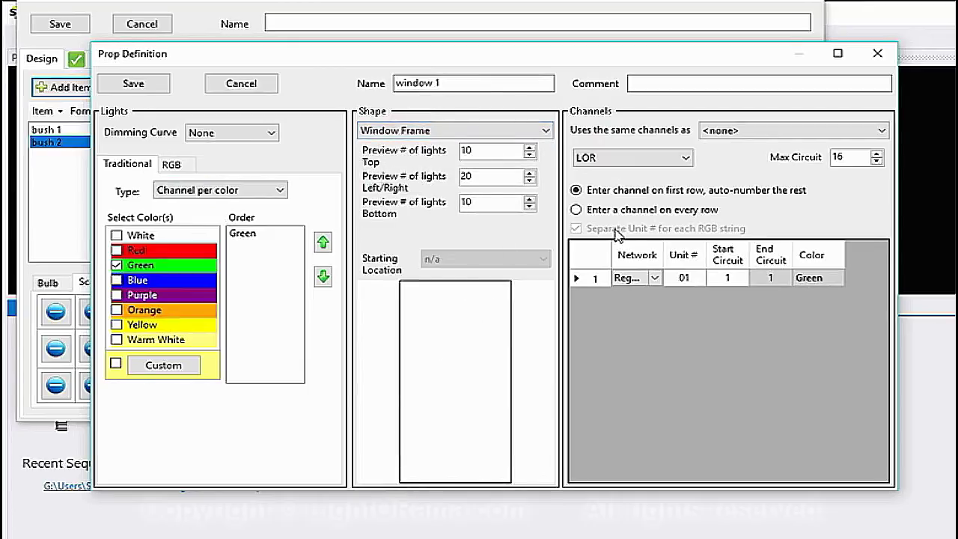
pyautogui.click(134, 84)
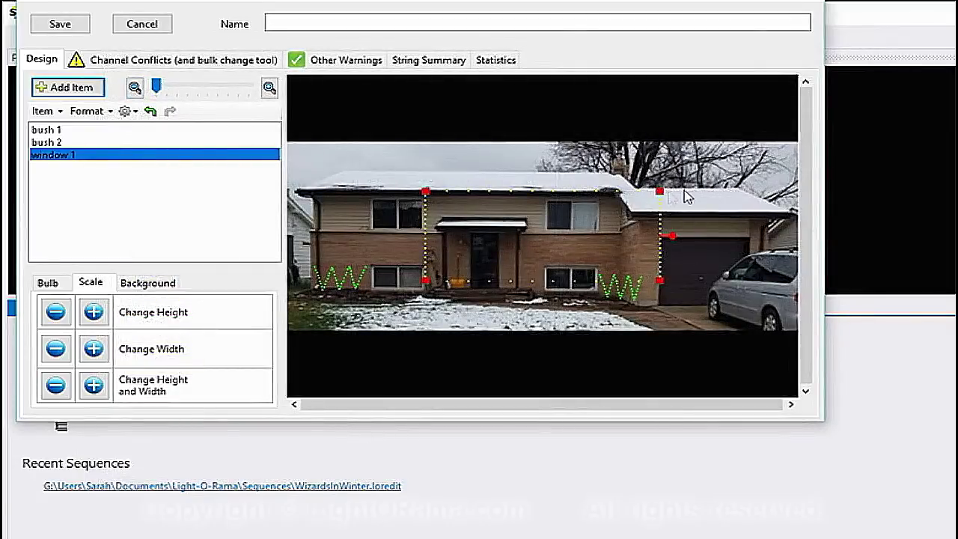
# Step: Move and resize the window 1 frame to fit around the house's lower-left window
pyautogui.moveTo(563, 235); pyautogui.dragTo(489, 245)
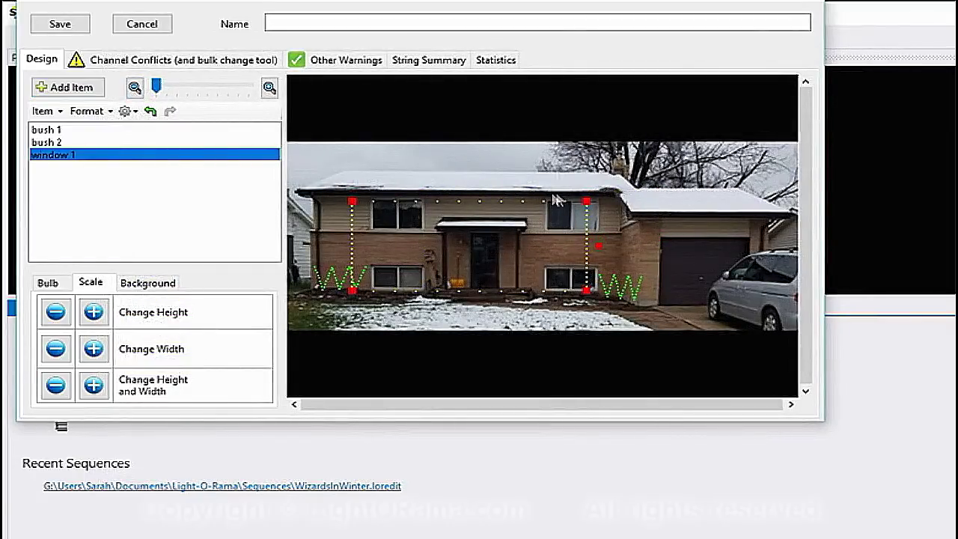
pyautogui.moveTo(585, 203); pyautogui.dragTo(399, 280)
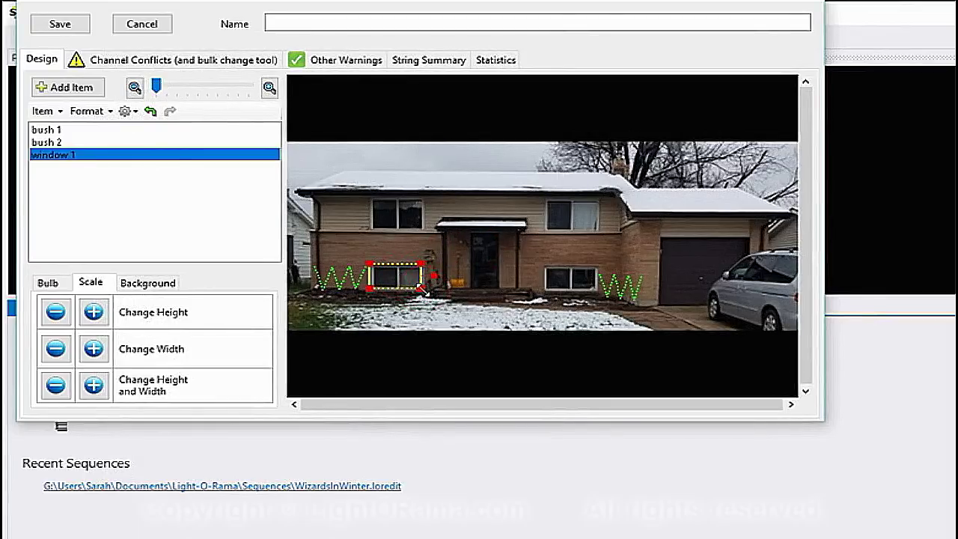
pyautogui.moveTo(417, 289); pyautogui.dragTo(421, 291)
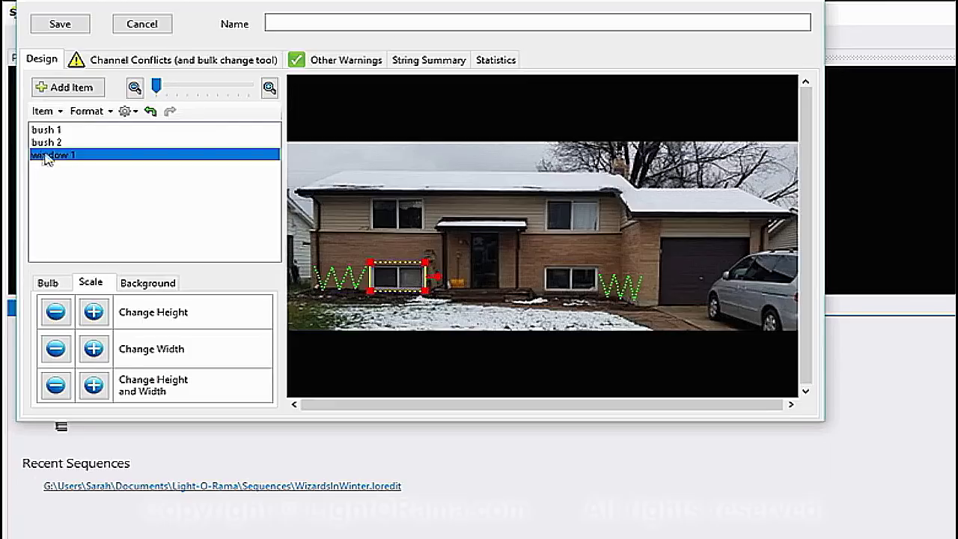
# Step: Make one copy of window 1 named window 2 and place it around the house's lower-right window
pyautogui.click(41, 111)
pyautogui.click(96, 25)
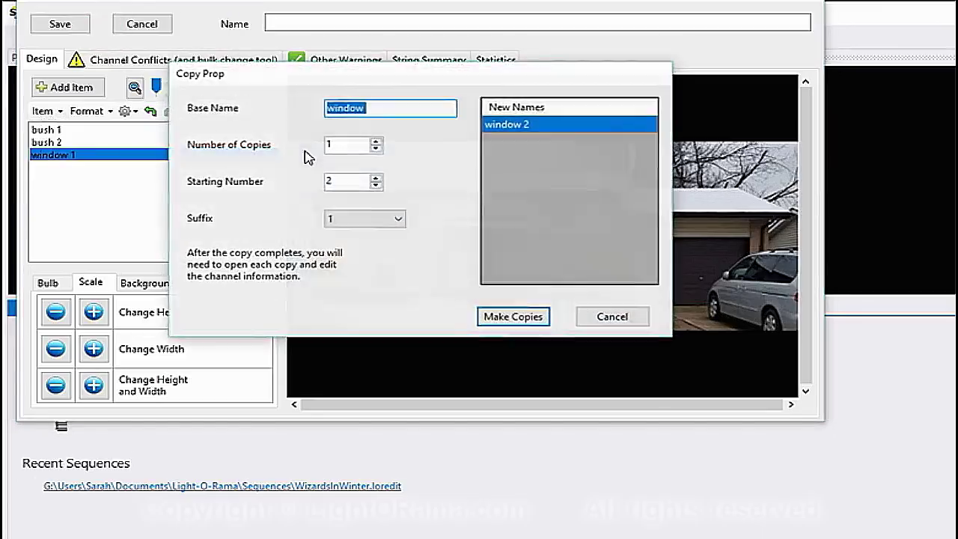
pyautogui.click(513, 316)
pyautogui.moveTo(411, 284); pyautogui.dragTo(573, 287)
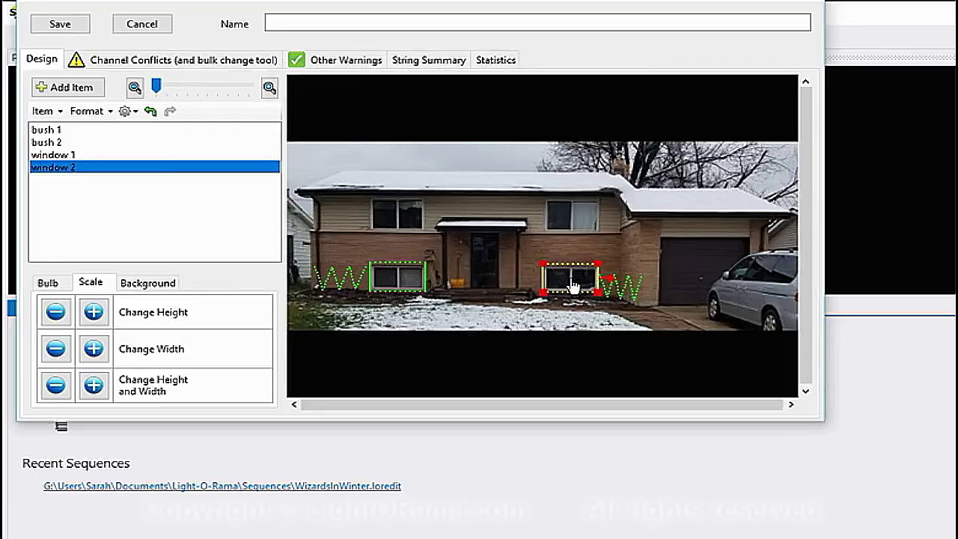
pyautogui.click(563, 333)
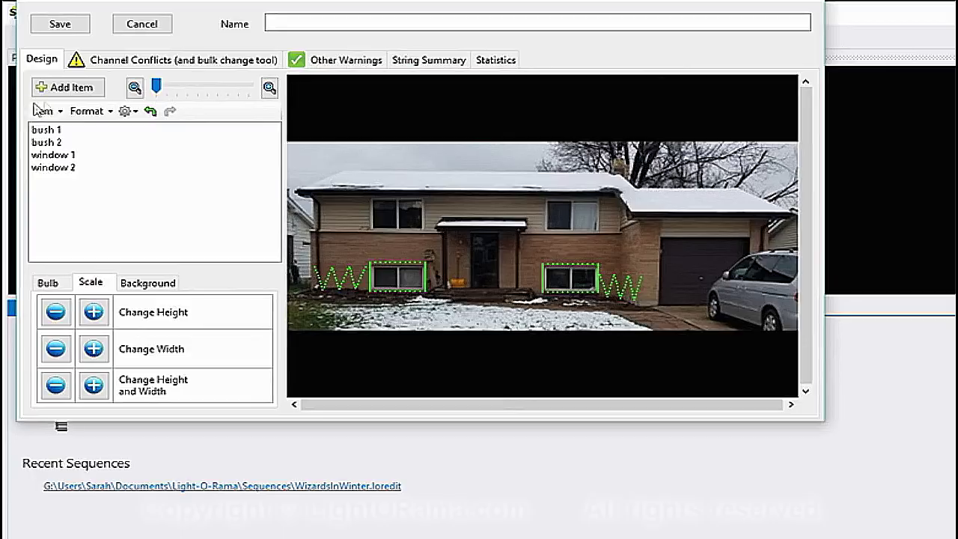
# Step: Create a new prop named pillar 1 with the Lines-Connected shape
pyautogui.click(72, 90)
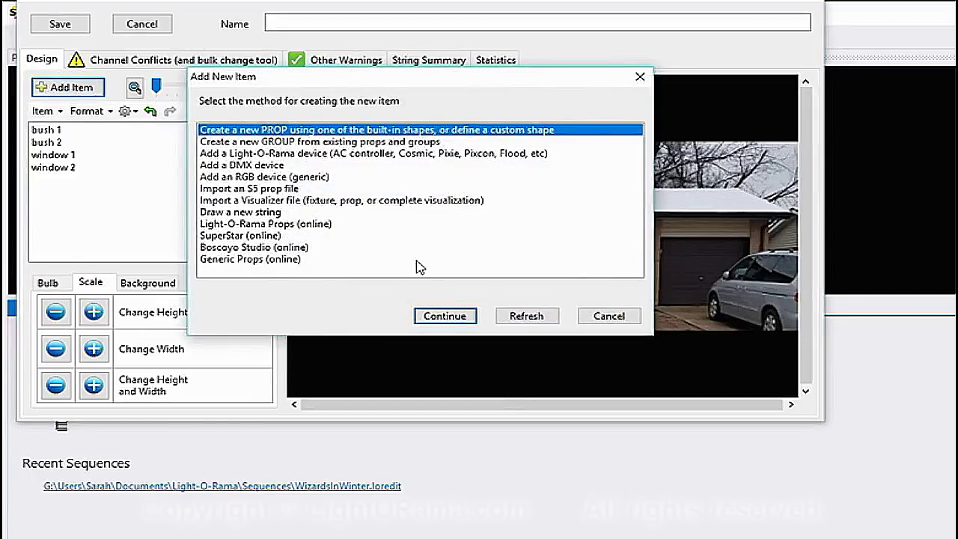
pyautogui.click(441, 315)
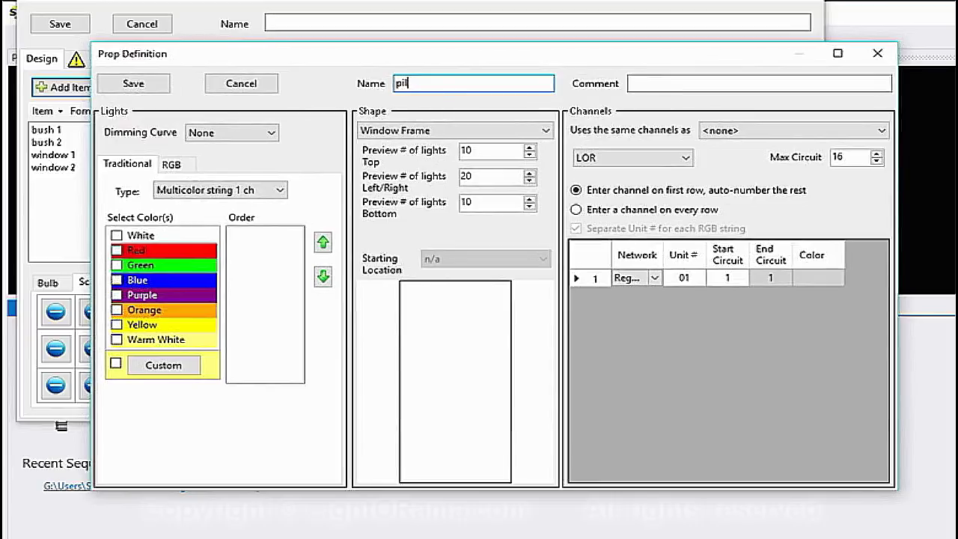
pyautogui.write('pillar 1')
pyautogui.click(446, 131)
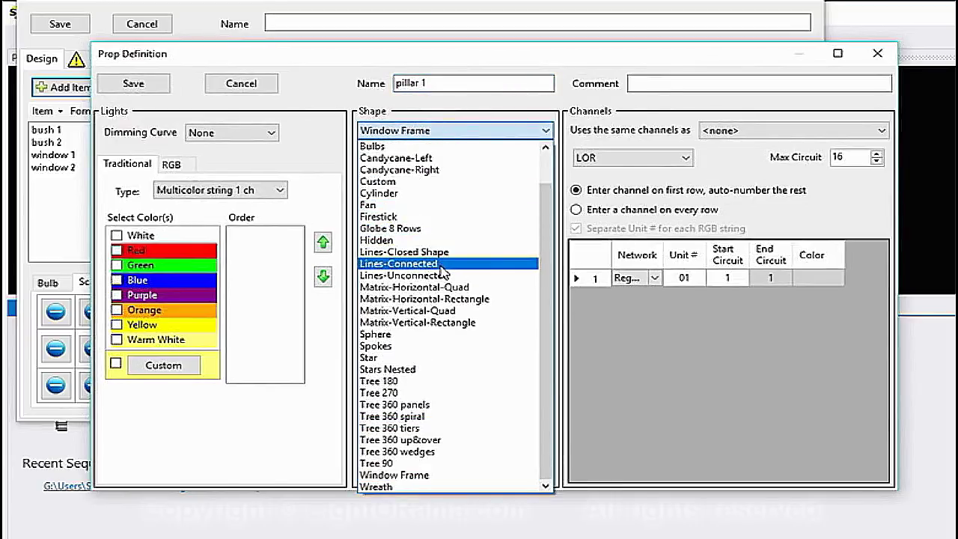
pyautogui.click(441, 270)
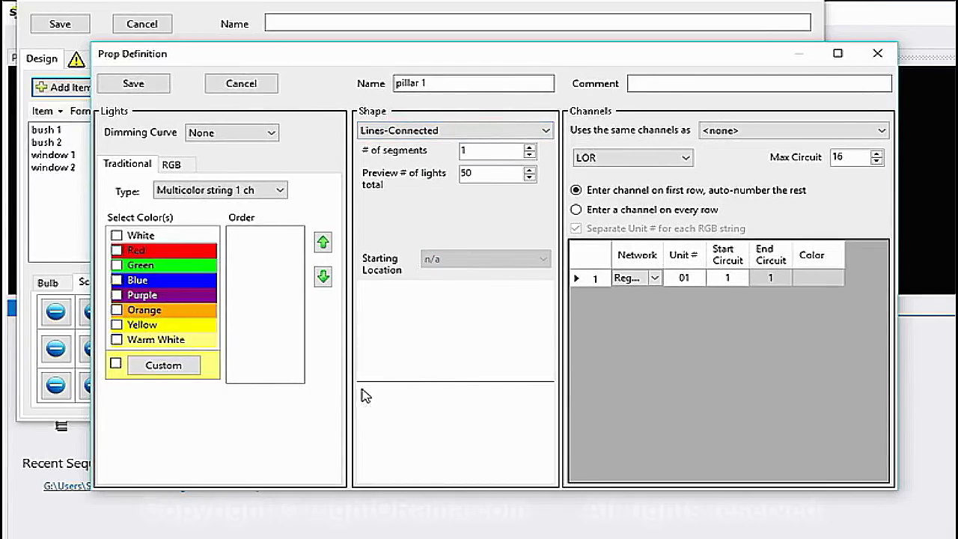
# Step: Set pillar 1's traditional light type to Channel per color with green as its color
pyautogui.click(258, 190)
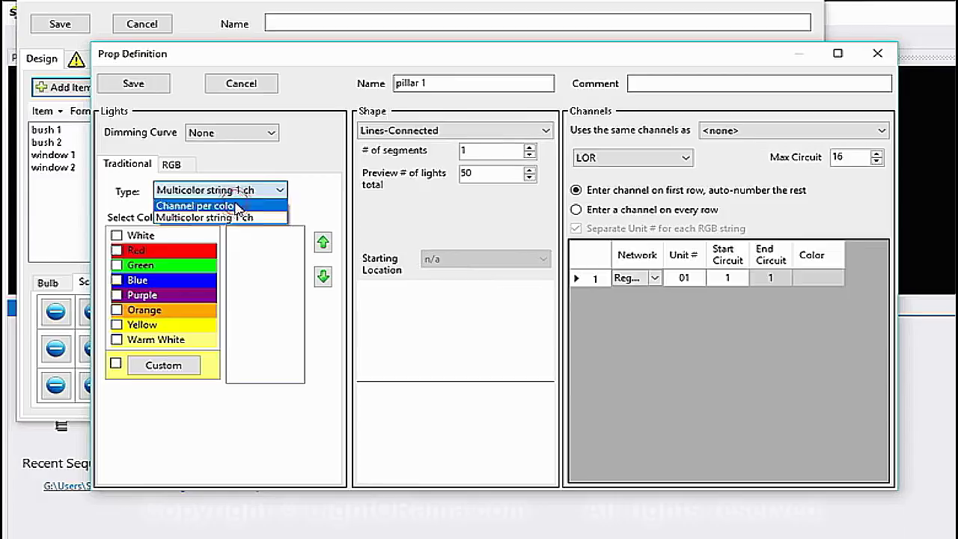
pyautogui.click(225, 204)
pyautogui.click(117, 267)
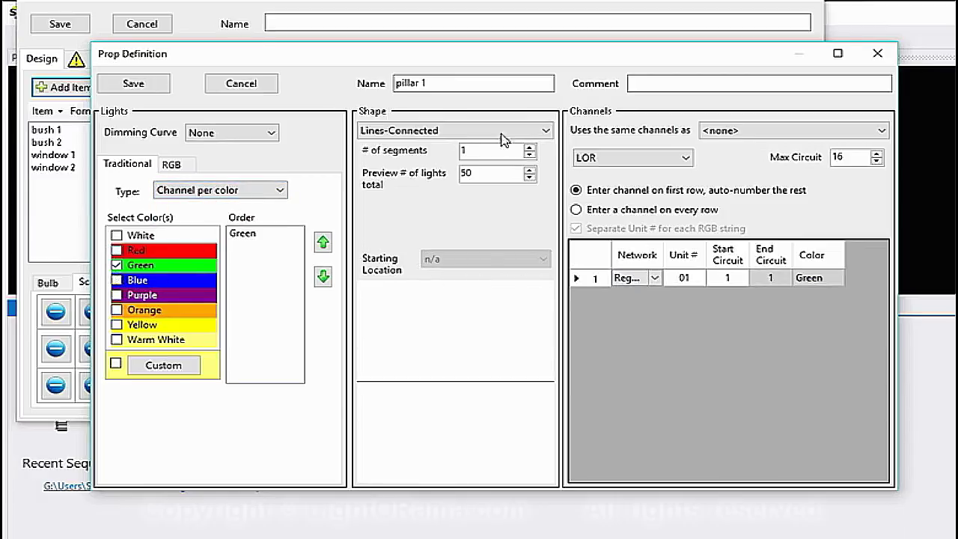
# Step: Save pillar 1, then move and shorten its line to fit the porch pillar left of the front door
pyautogui.click(135, 84)
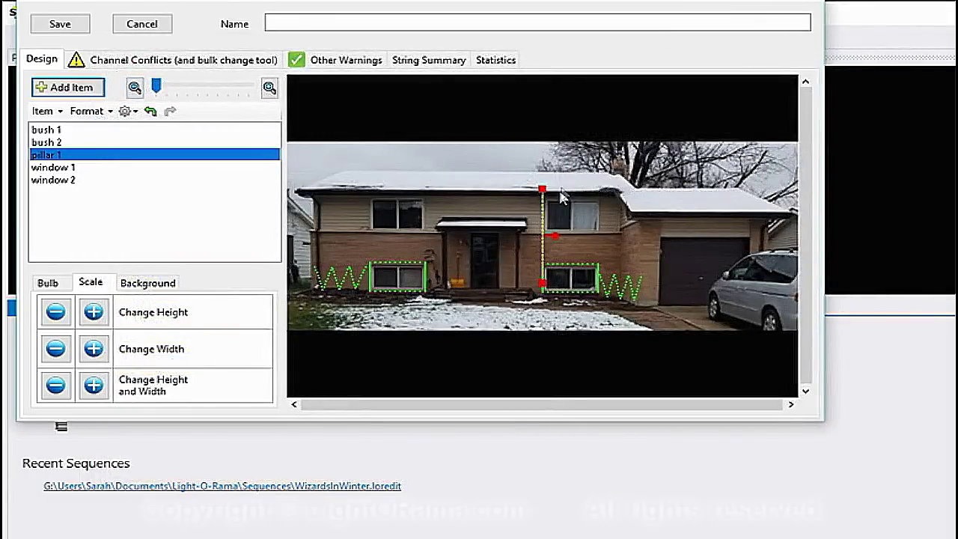
pyautogui.moveTo(541, 240); pyautogui.dragTo(444, 243)
pyautogui.moveTo(444, 194); pyautogui.dragTo(445, 232)
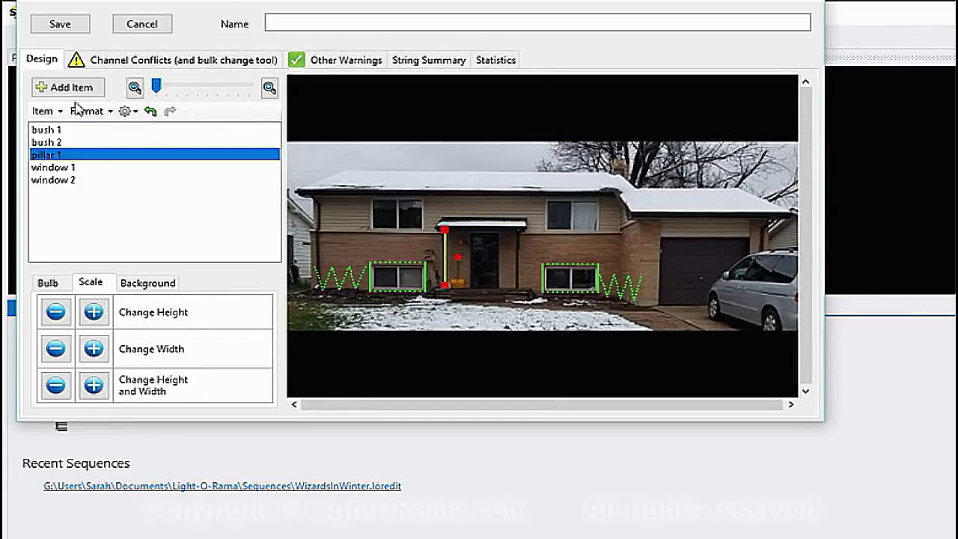
# Step: Make one copy of pillar 1 named pillar 2 and place it along the porch pillar right of the front door
pyautogui.click(53, 113)
pyautogui.click(86, 27)
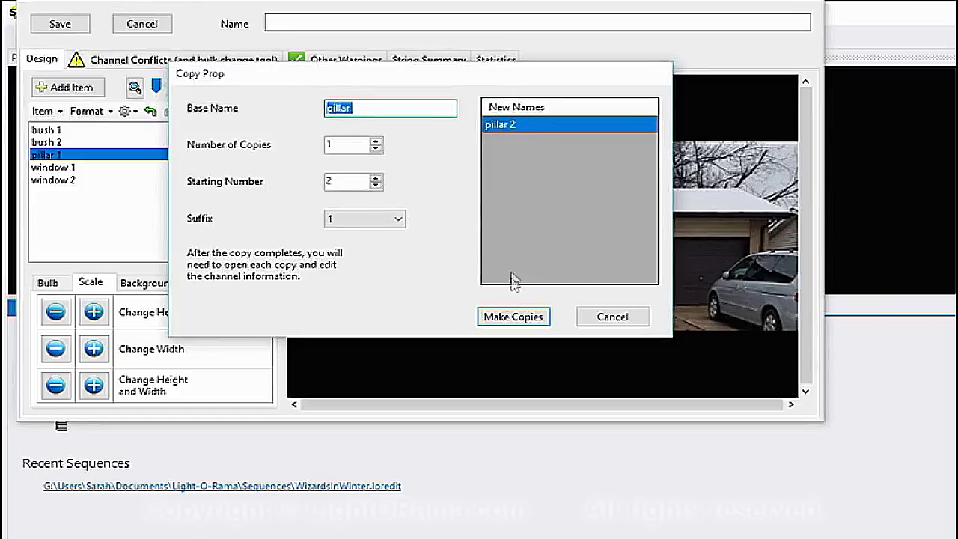
pyautogui.click(512, 320)
pyautogui.moveTo(454, 266); pyautogui.dragTo(521, 266)
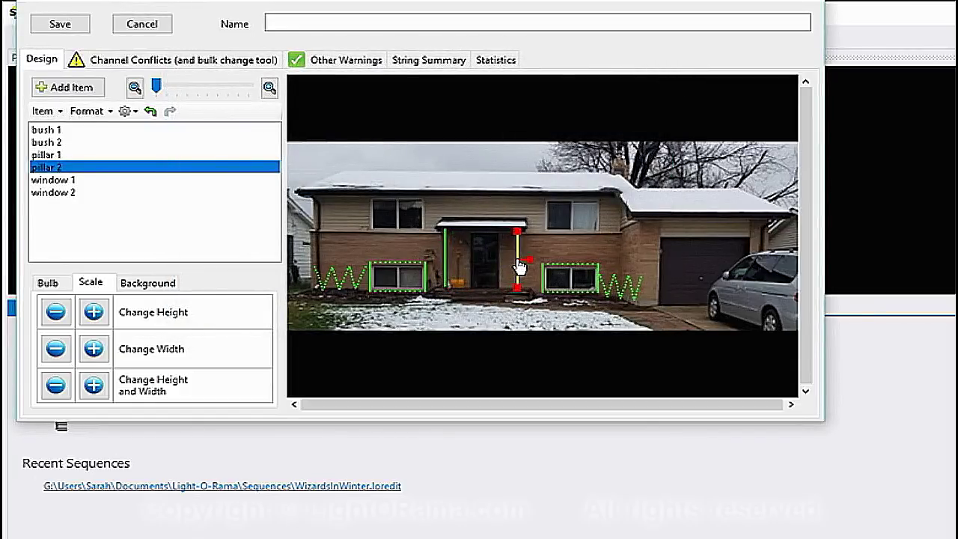
pyautogui.click(487, 351)
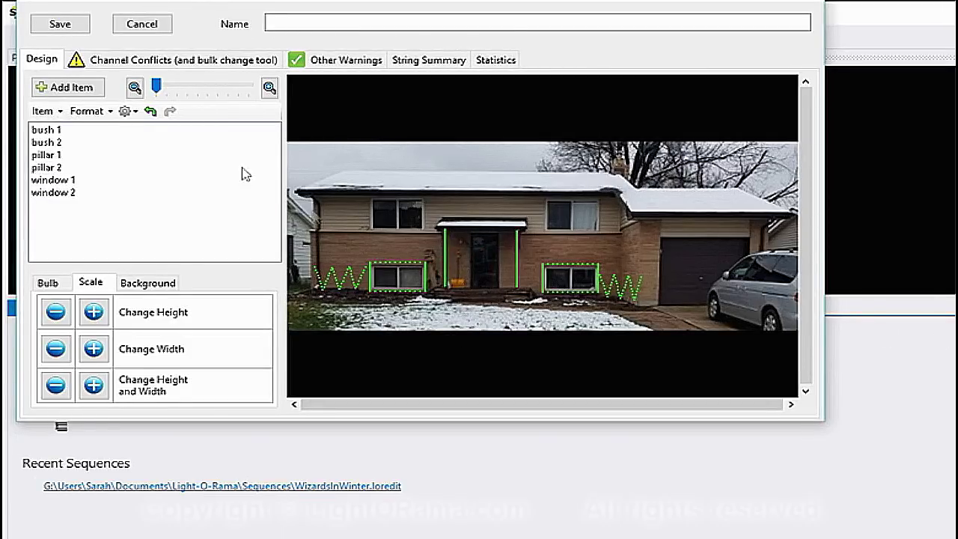
# Step: Create a new prop named door frame with the Lines-Connected shape and 3 segments
pyautogui.click(71, 87)
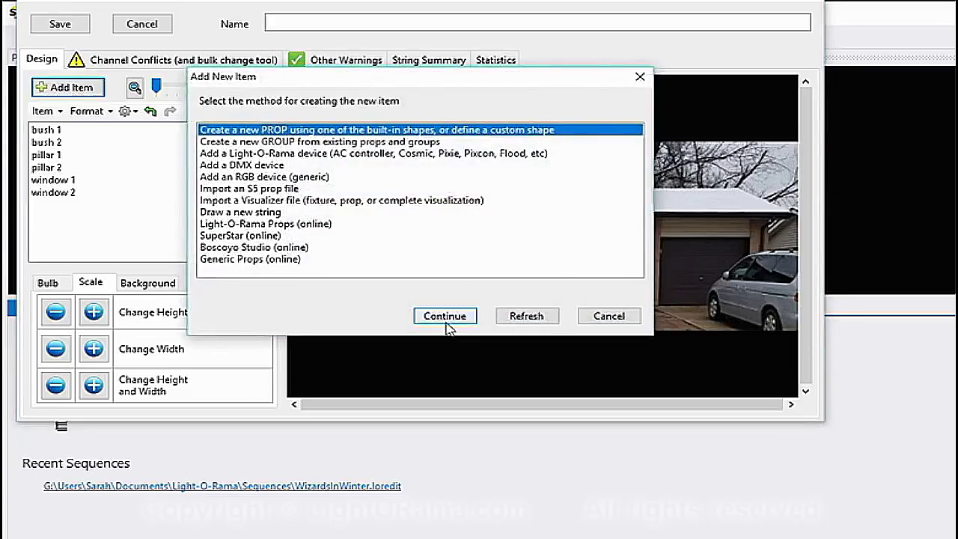
pyautogui.click(442, 317)
pyautogui.write('door frame')
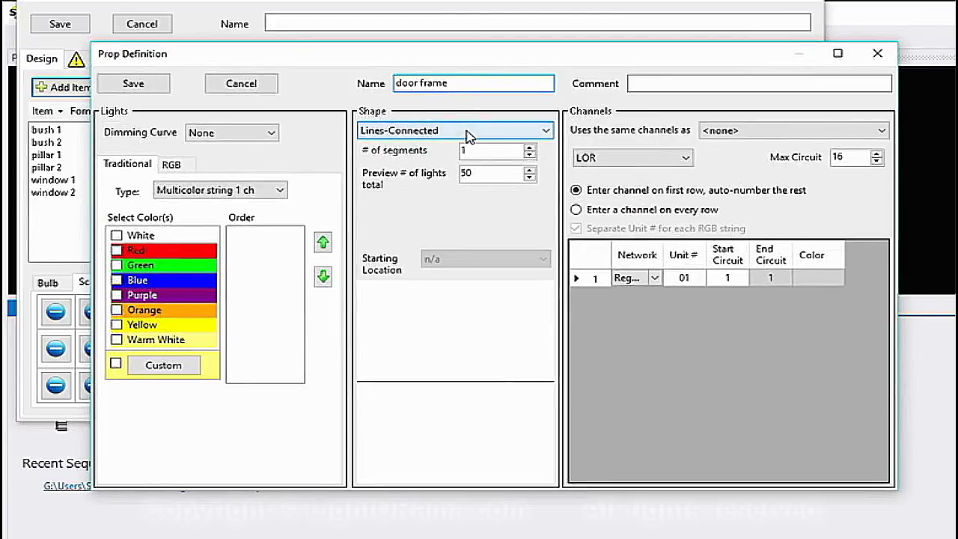
pyautogui.click(531, 148)
pyautogui.click(530, 147)
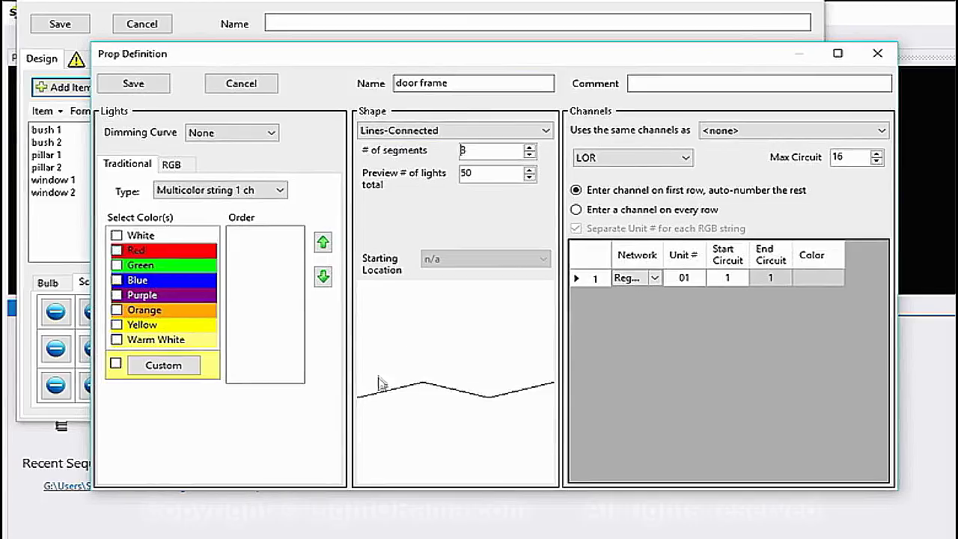
# Step: Set the door frame's traditional light type to Channel per color with green as its color and save the prop
pyautogui.click(118, 265)
pyautogui.click(212, 191)
pyautogui.click(211, 207)
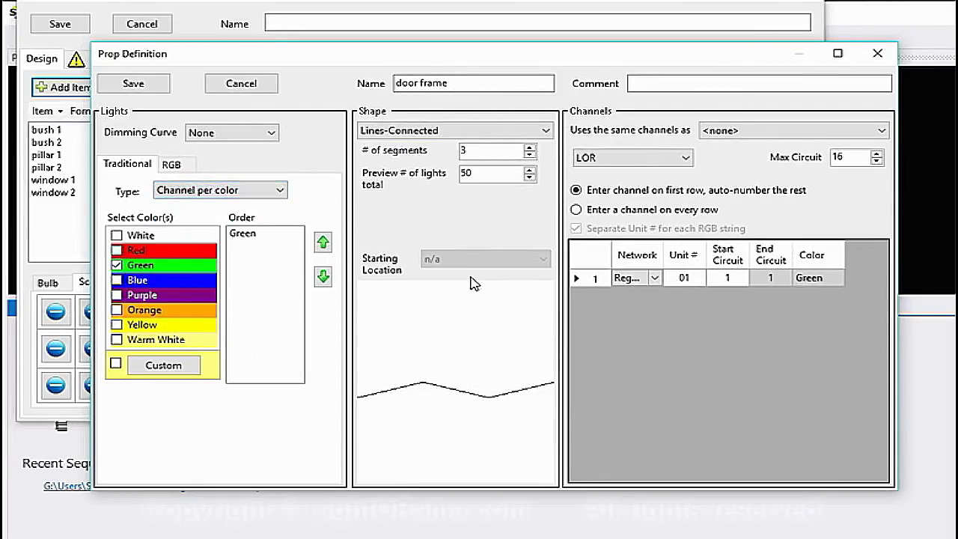
pyautogui.click(127, 84)
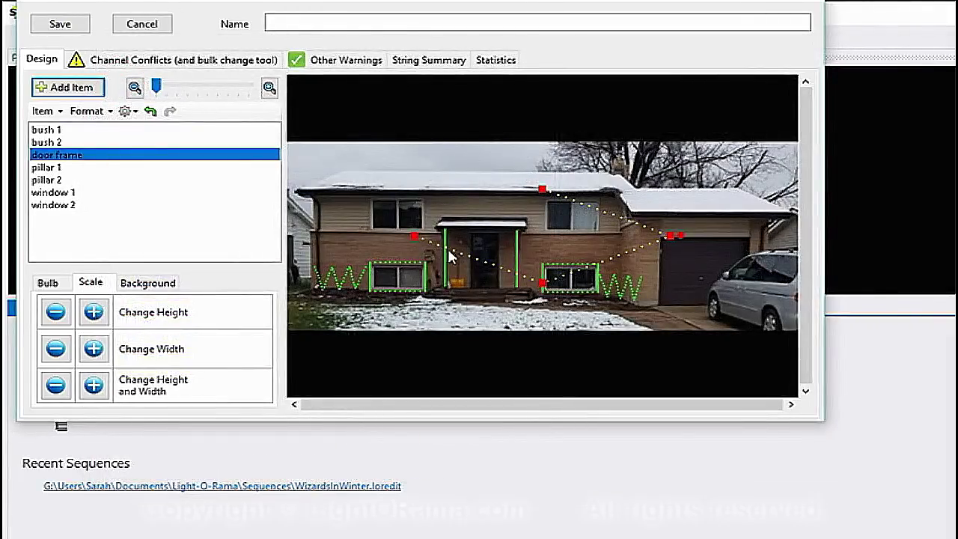
# Step: Reposition the door frame's four points so its three segments outline the sides and top of the front door
pyautogui.moveTo(414, 236); pyautogui.dragTo(499, 283)
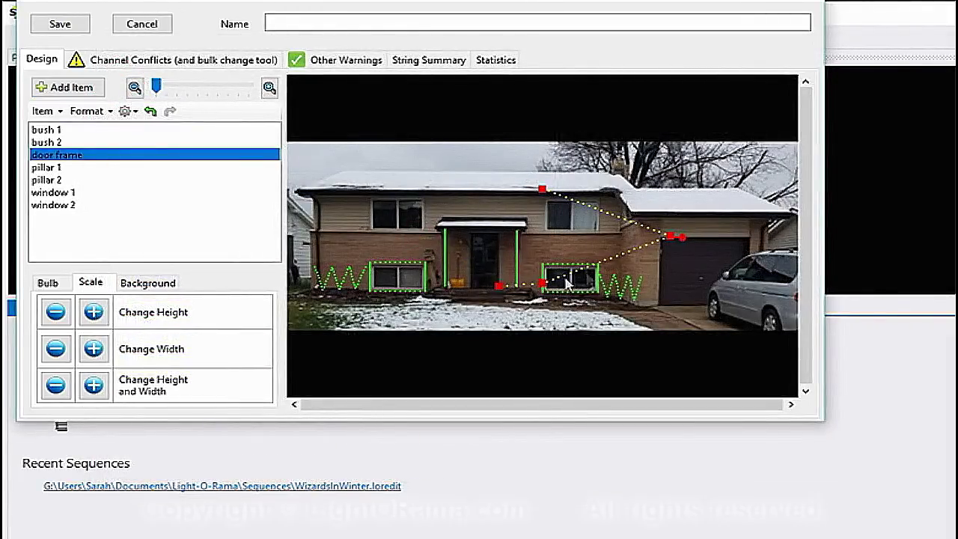
pyautogui.moveTo(545, 284); pyautogui.dragTo(499, 233)
pyautogui.moveTo(676, 237); pyautogui.dragTo(554, 237)
pyautogui.moveTo(542, 190); pyautogui.dragTo(472, 284)
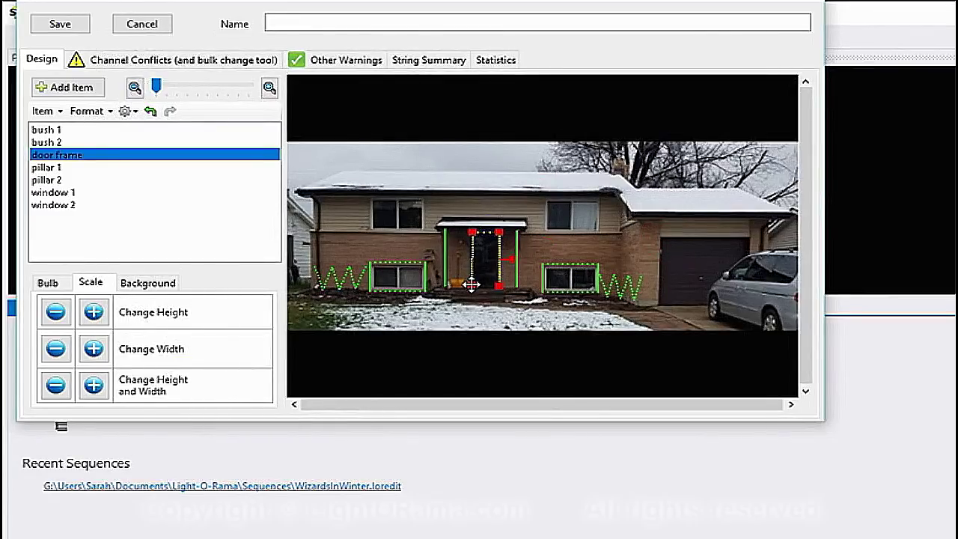
pyautogui.click(550, 297)
pyautogui.click(497, 314)
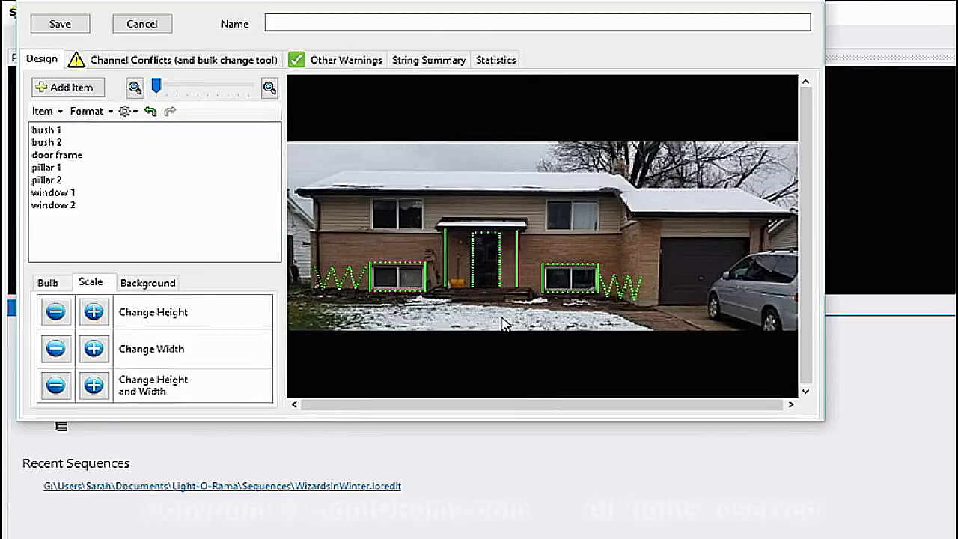
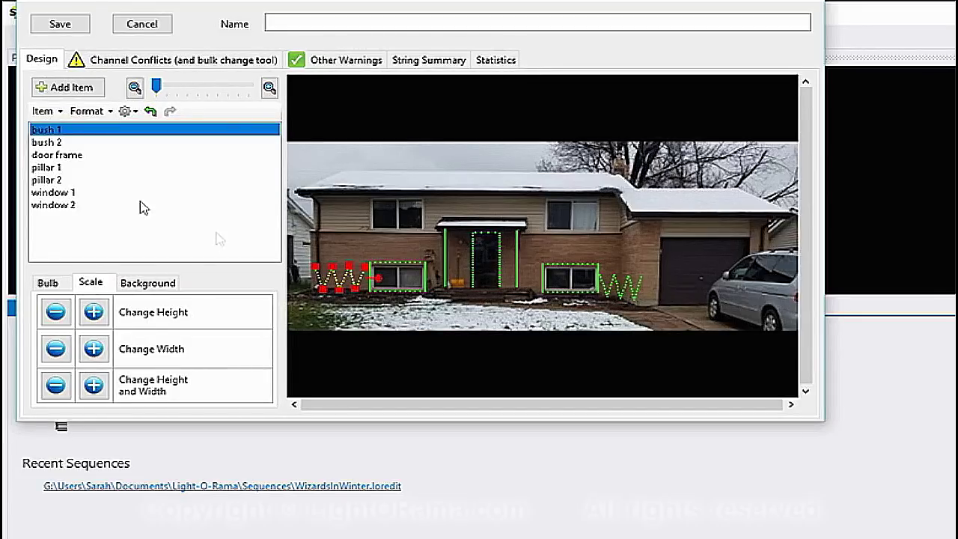
# Step: Open bush 1's prop definition to review its channel assignment and save it without edits
pyautogui.rightClick(60, 132)
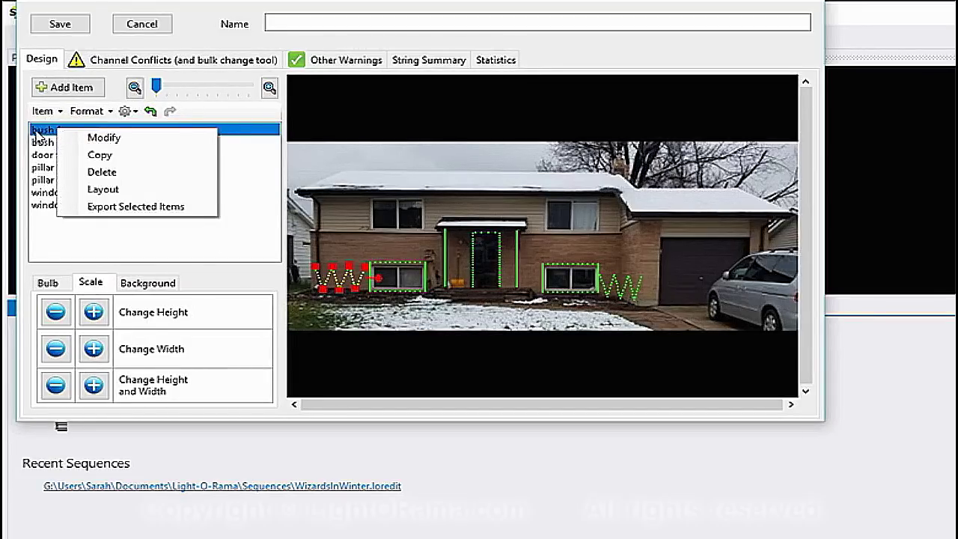
pyautogui.click(41, 133)
pyautogui.rightClick(50, 131)
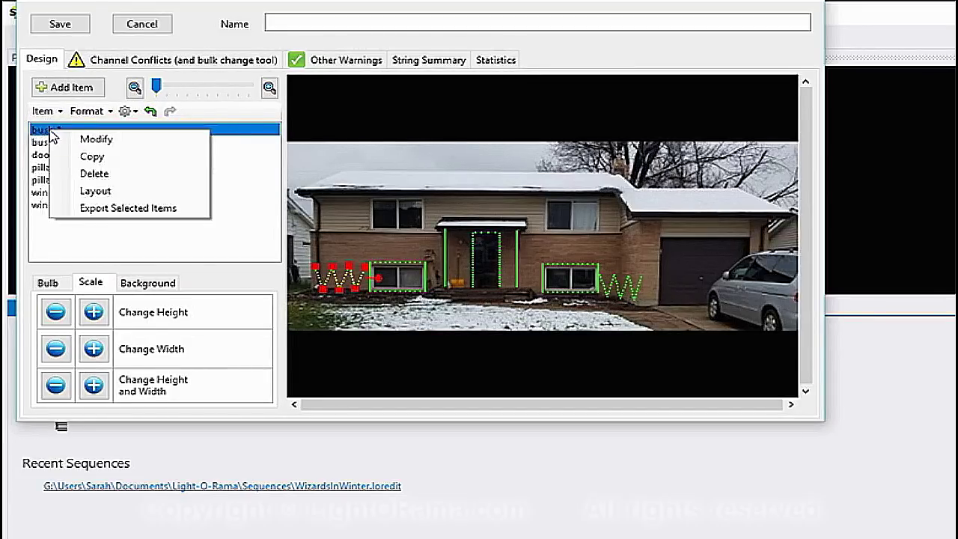
pyautogui.click(105, 140)
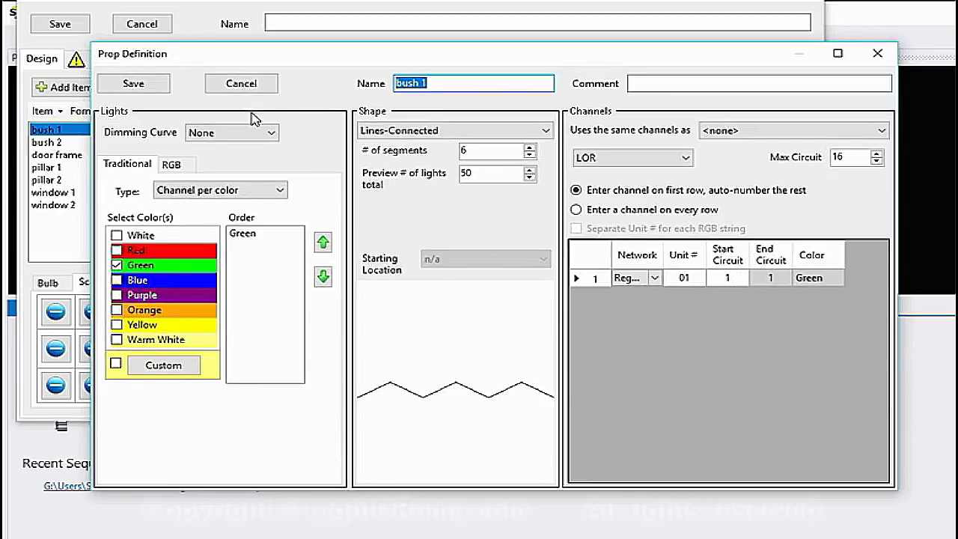
pyautogui.click(132, 85)
# Step: Set window 1's start circuit to 2 and save the prop
pyautogui.click(89, 142)
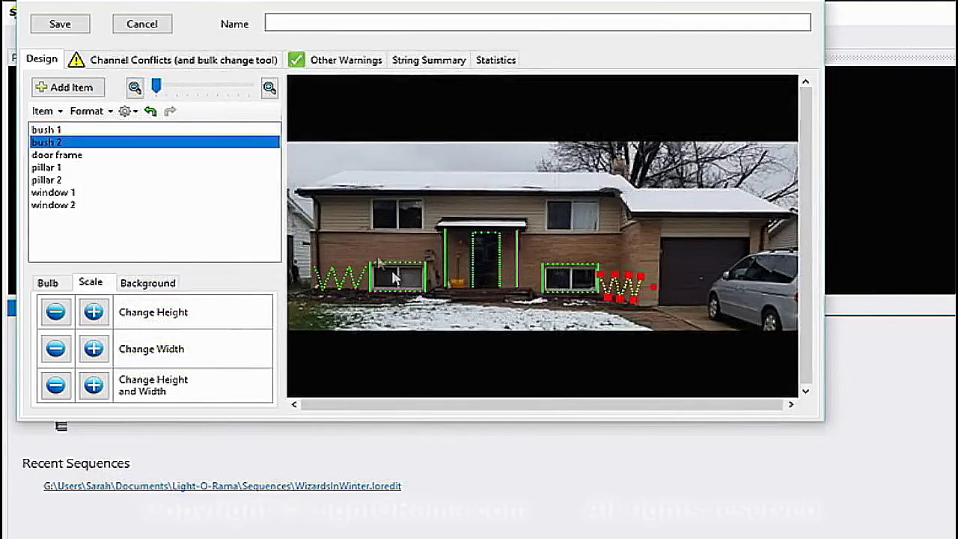
pyautogui.click(68, 194)
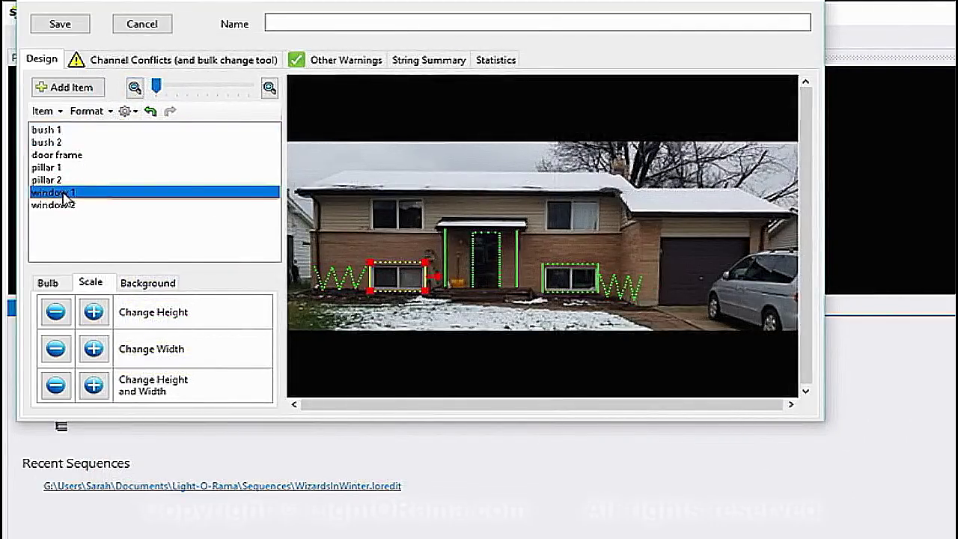
pyautogui.doubleClick(64, 193)
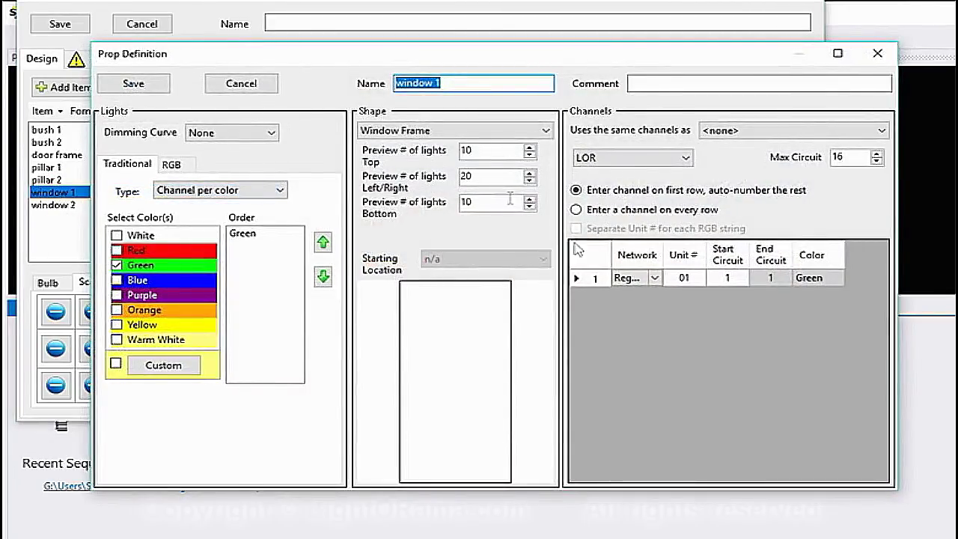
pyautogui.click(726, 278)
pyautogui.click(726, 278)
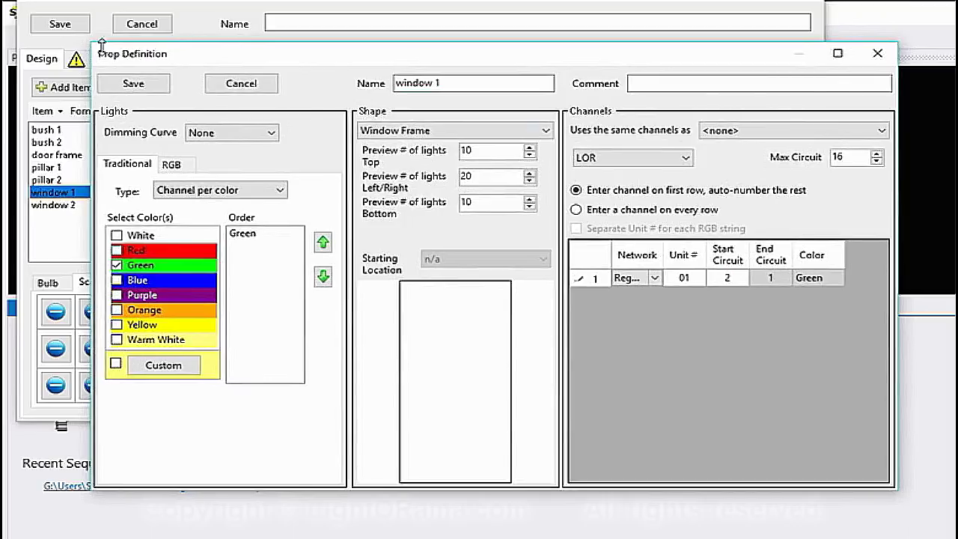
pyautogui.click(133, 83)
# Step: Set pillar 1's start circuit to 3 and save the prop
pyautogui.click(64, 168)
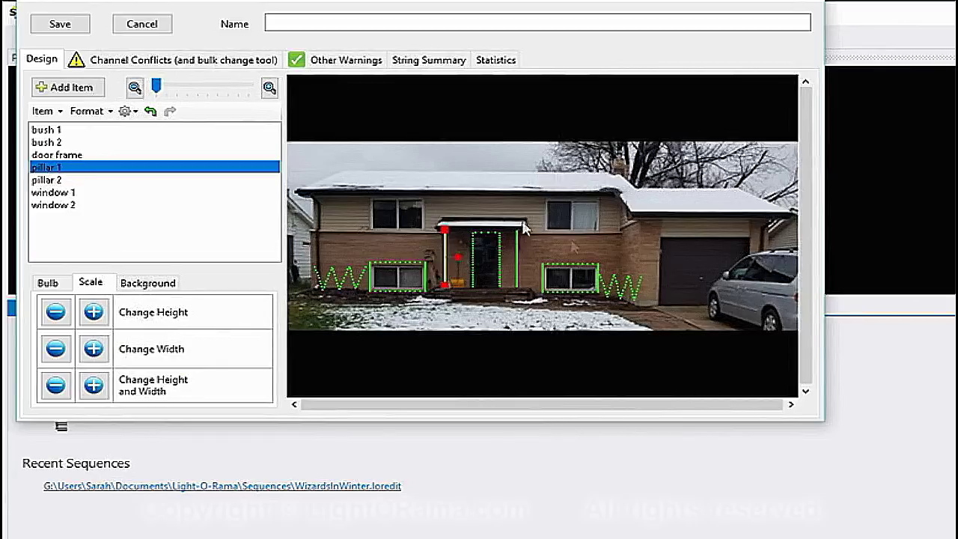
pyautogui.doubleClick(60, 172)
pyautogui.click(728, 278)
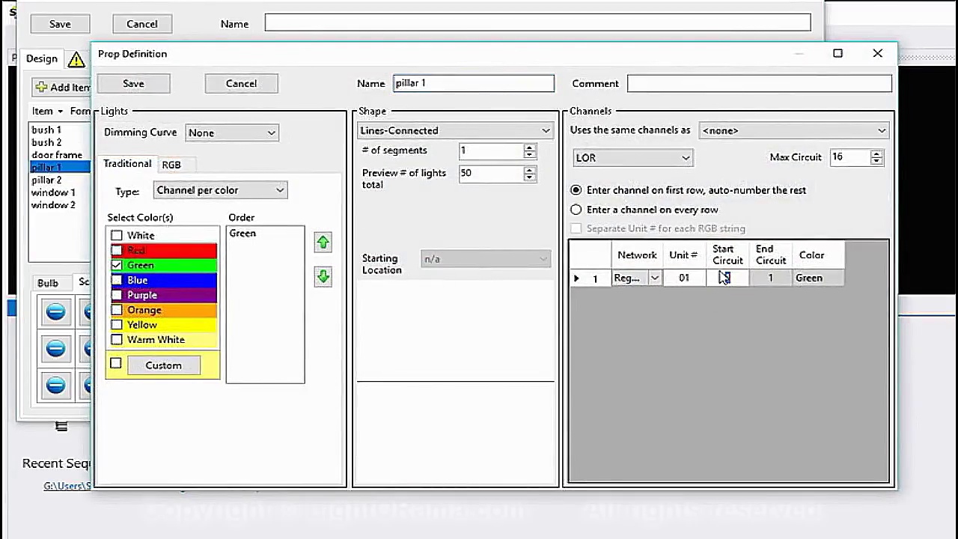
pyautogui.write('3')
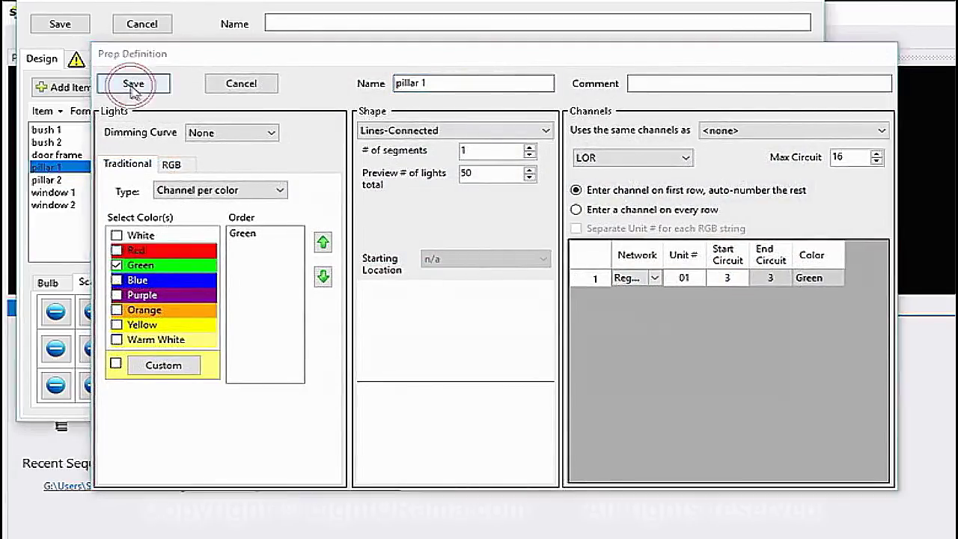
pyautogui.click(133, 83)
# Step: Set the door frame's start circuit to 4 and save the prop
pyautogui.doubleClick(58, 155)
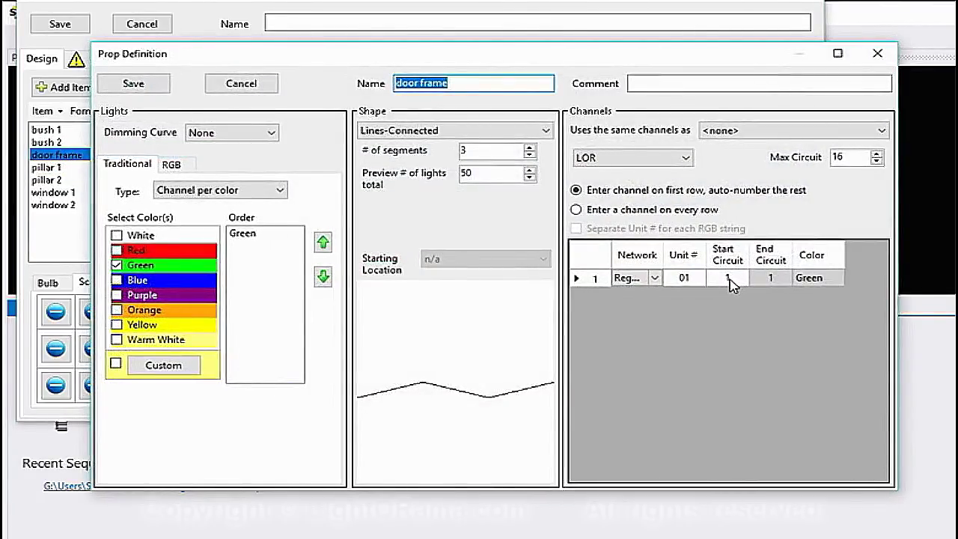
pyautogui.click(729, 280)
pyautogui.click(730, 279)
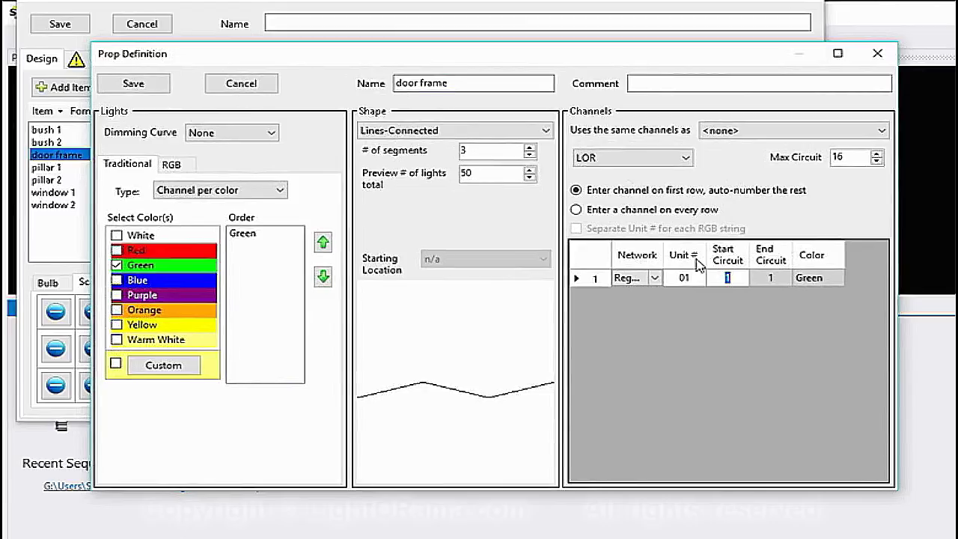
pyautogui.write('4')
pyautogui.click(134, 83)
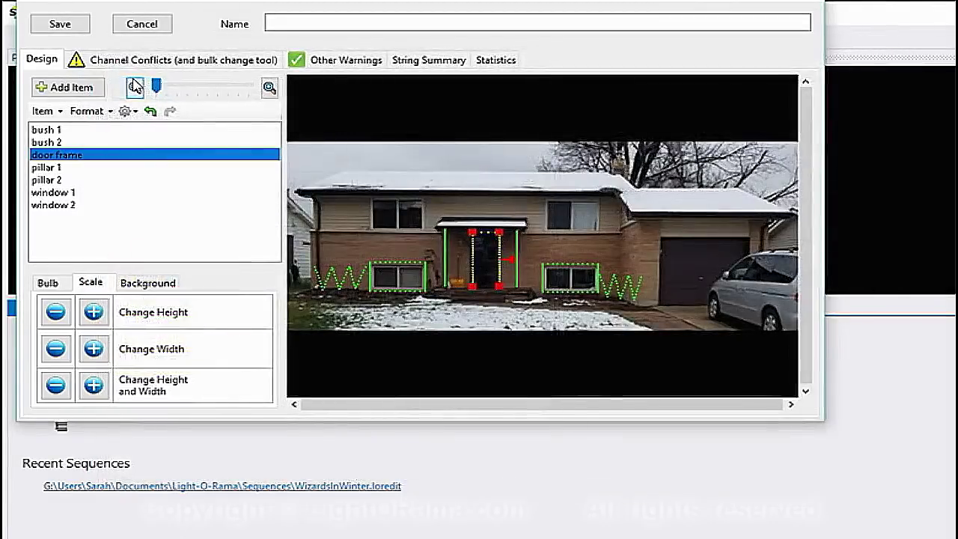
# Step: Set pillar 2's start circuit to 5 and save the prop
pyautogui.doubleClick(54, 181)
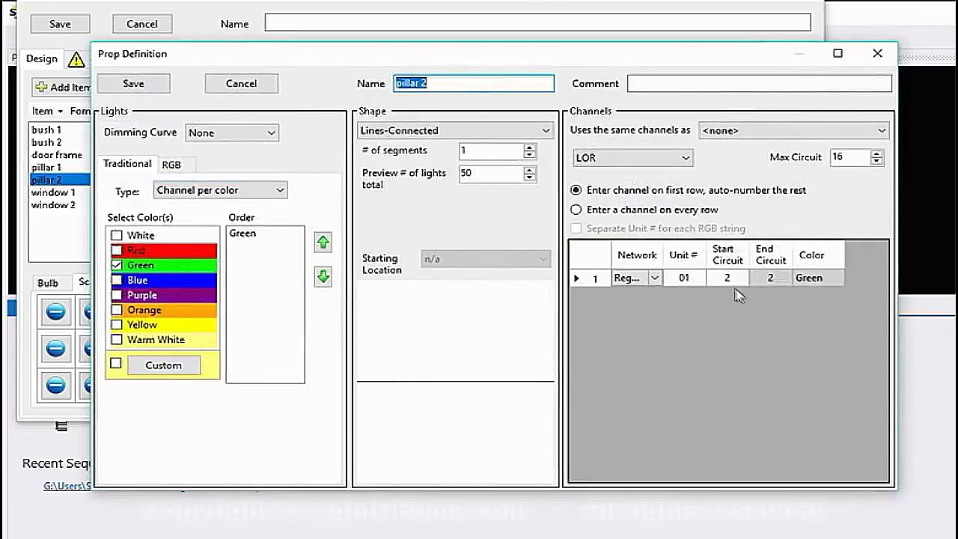
pyautogui.click(730, 279)
pyautogui.click(730, 278)
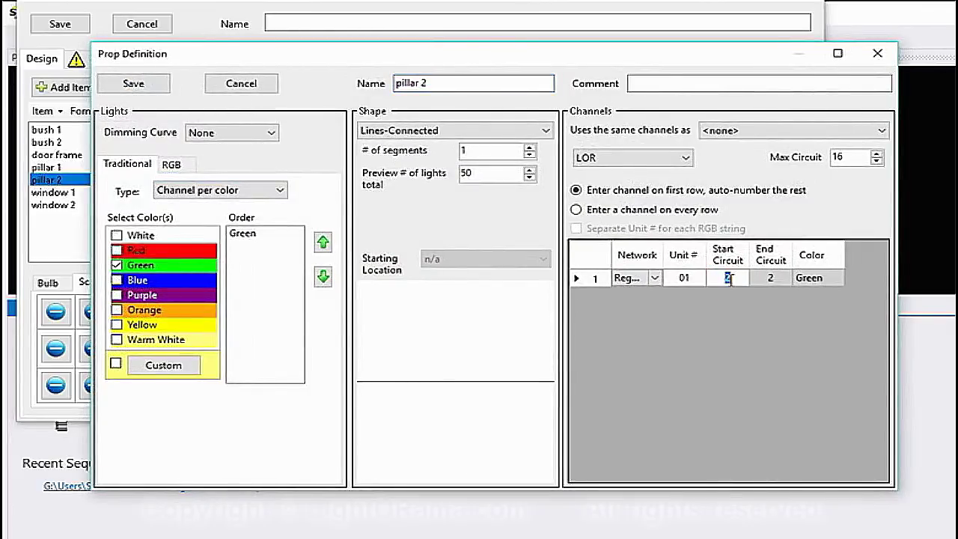
pyautogui.click(139, 83)
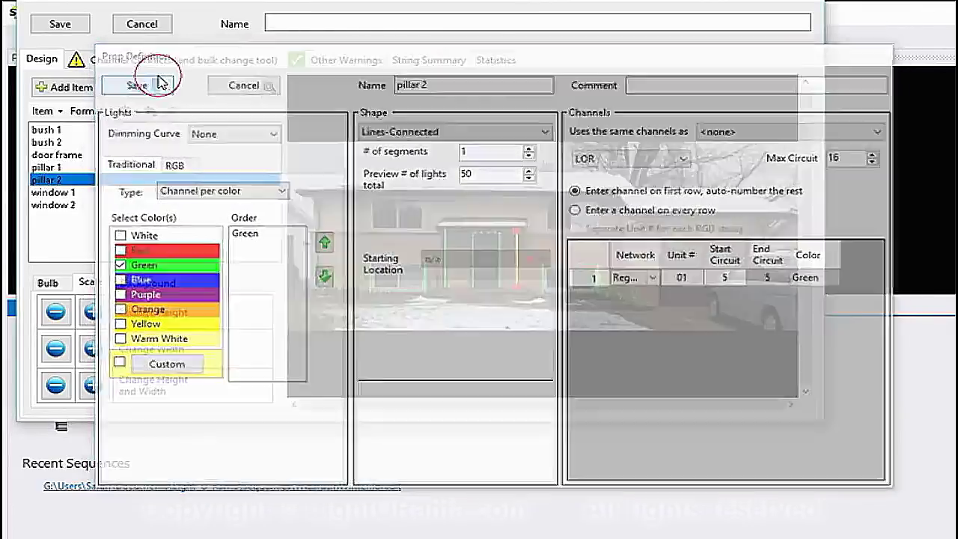
# Step: Set window 2's start circuit to 6 and save the prop
pyautogui.doubleClick(57, 207)
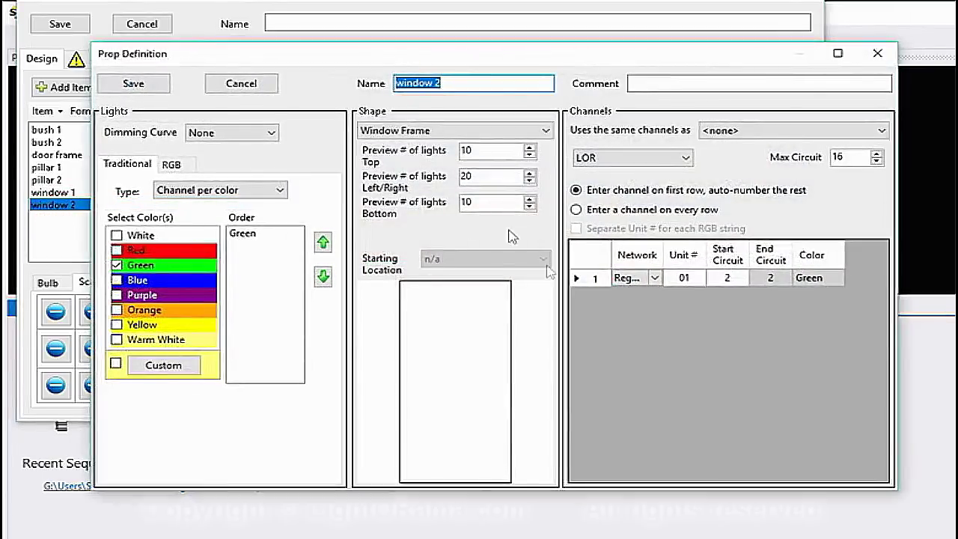
pyautogui.click(728, 279)
pyautogui.click(727, 279)
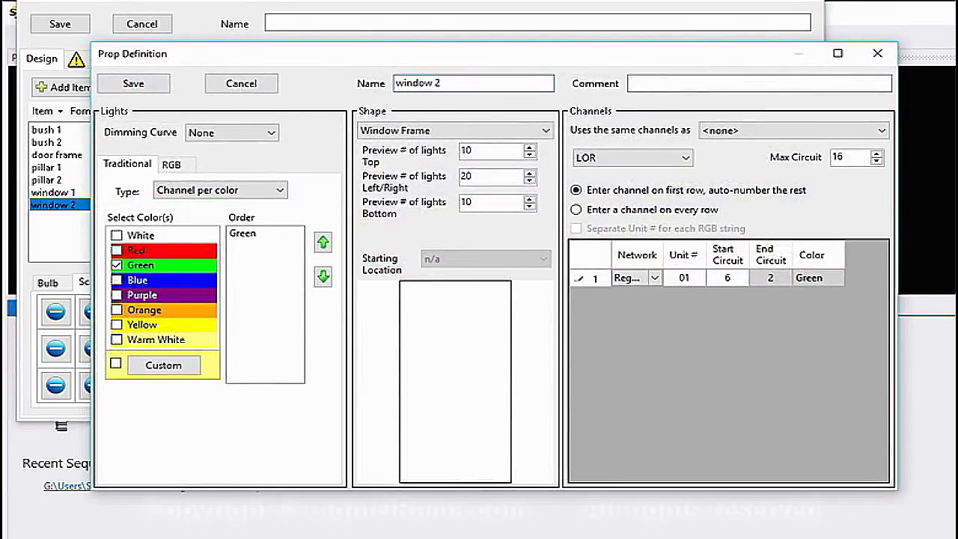
pyautogui.click(130, 85)
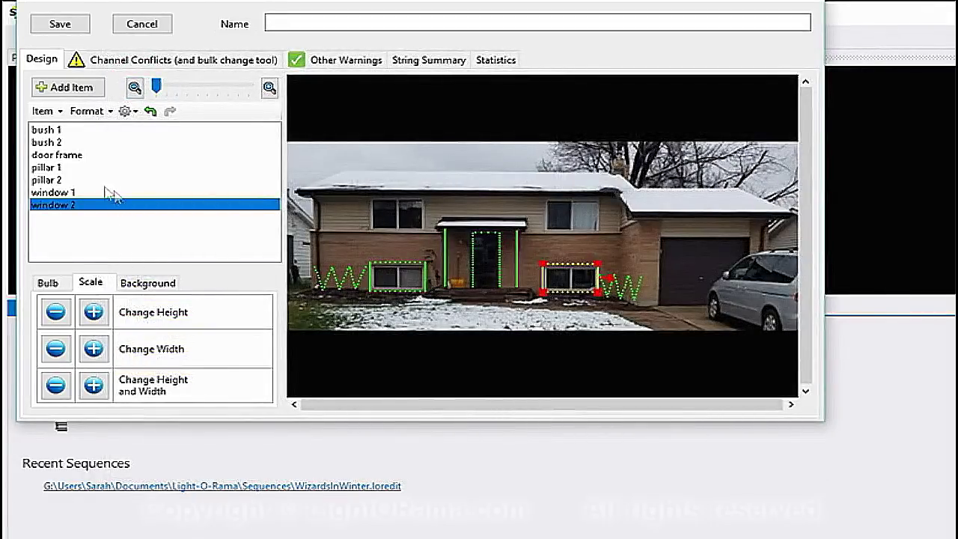
# Step: Set bush 2's start circuit to 7 and save the prop
pyautogui.doubleClick(62, 146)
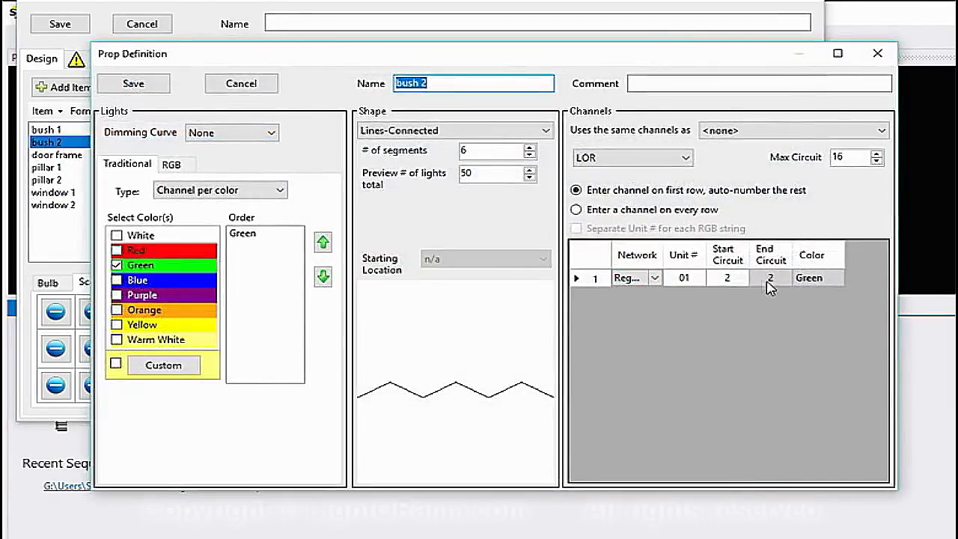
pyautogui.click(728, 279)
pyautogui.click(727, 279)
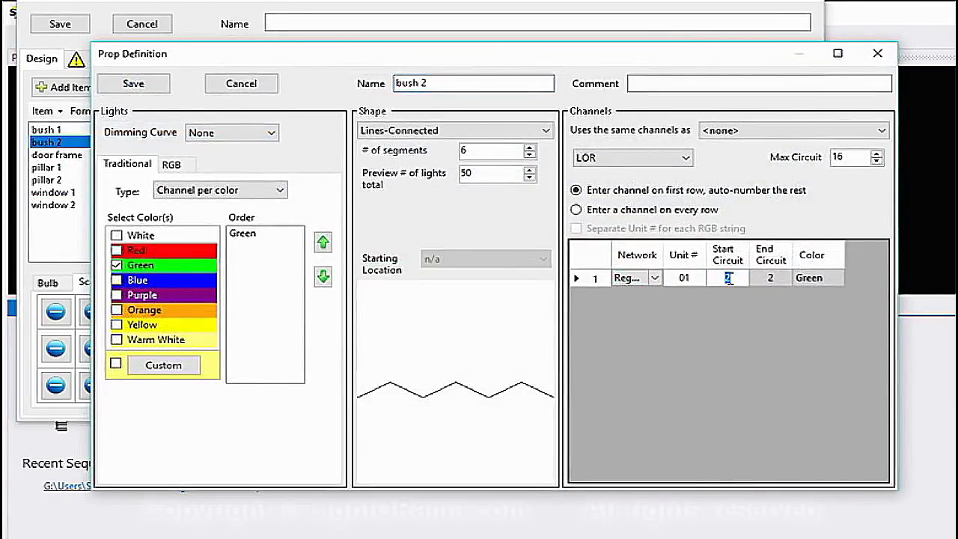
pyautogui.write('7')
pyautogui.click(133, 83)
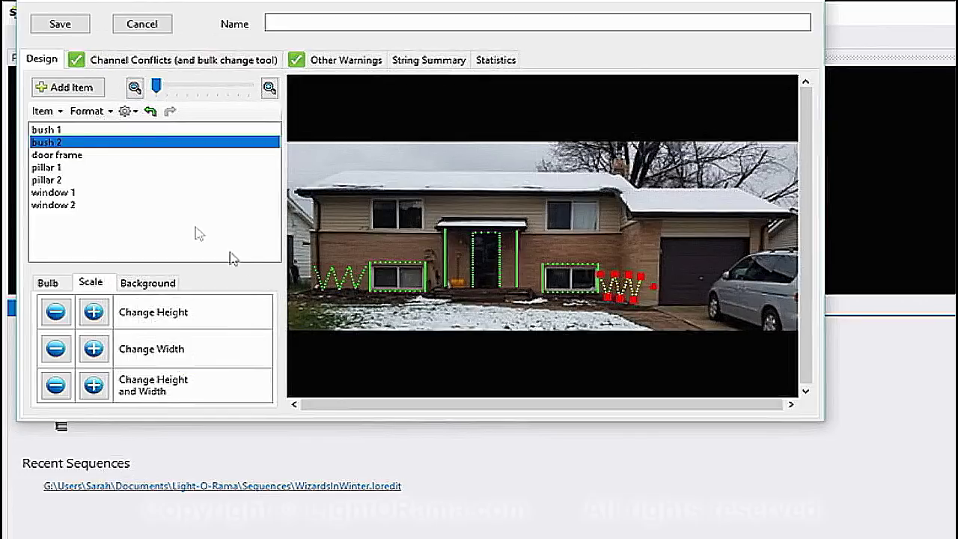
# Step: Create a new group from existing props and groups, and name it "first floor"
pyautogui.click(83, 87)
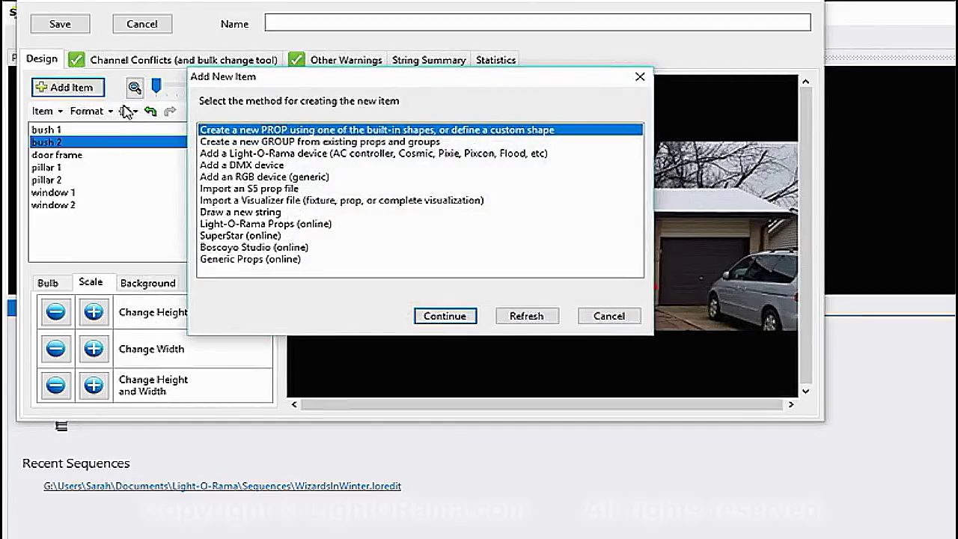
pyautogui.click(258, 142)
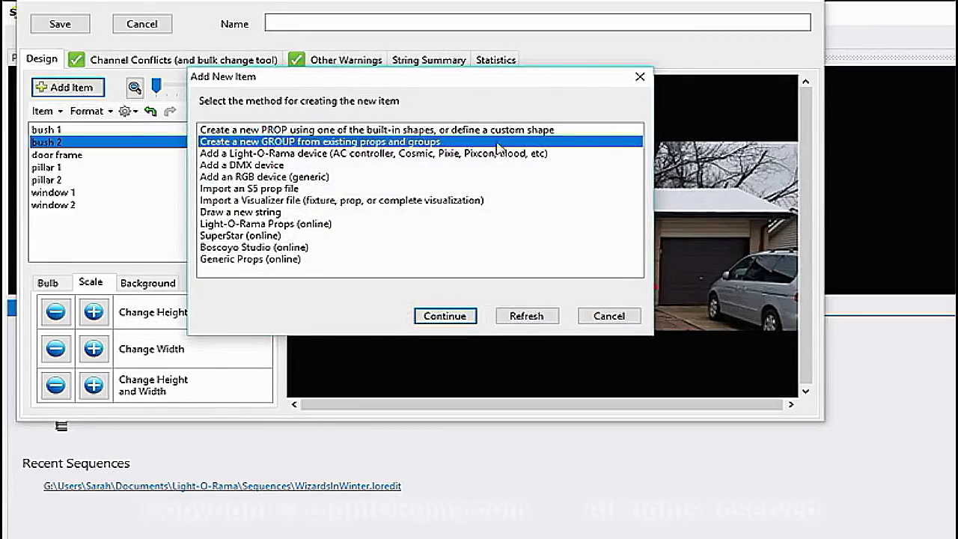
pyautogui.click(446, 316)
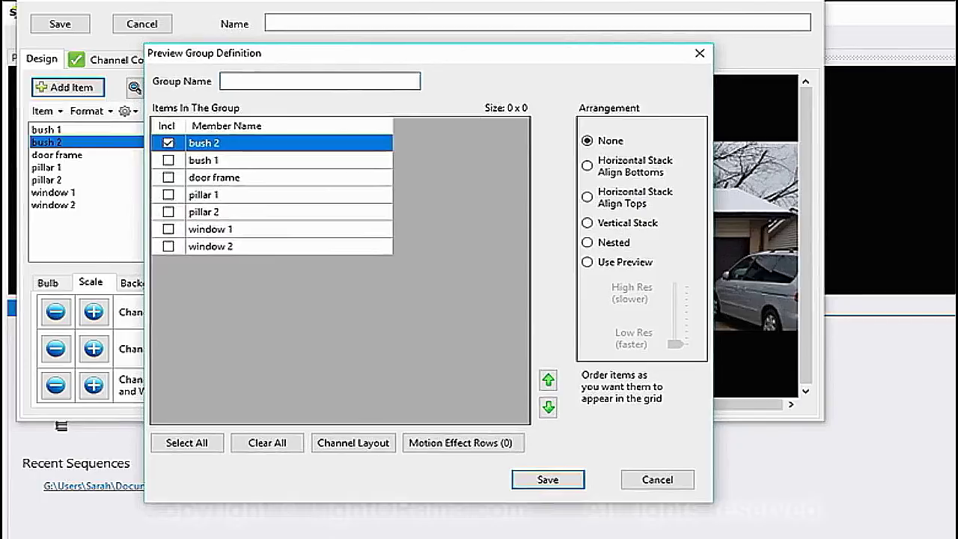
pyautogui.click(257, 83)
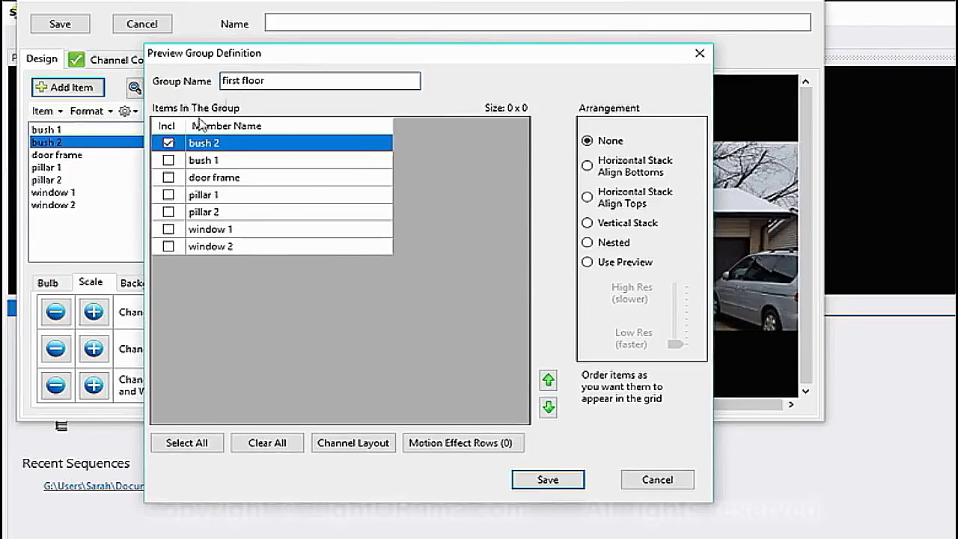
# Step: Include all bush, door frame, pillar and window props in the group and arrange them as Horizontal Stack Align Bottoms
pyautogui.click(168, 160)
pyautogui.click(169, 177)
pyautogui.click(168, 194)
pyautogui.click(169, 212)
pyautogui.click(169, 229)
pyautogui.click(168, 246)
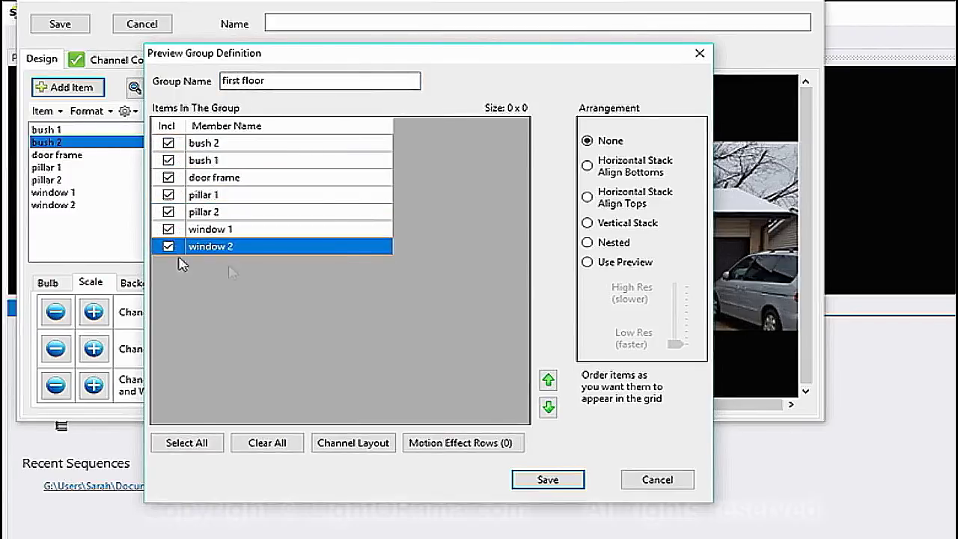
pyautogui.click(588, 166)
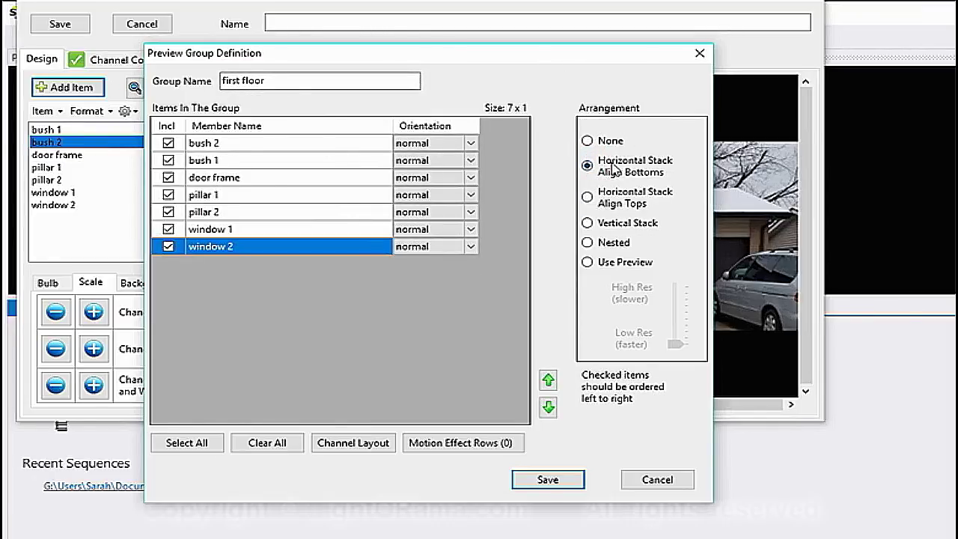
# Step: Move bush 1 to the first place in the first floor group's member order
pyautogui.moveTo(573, 53); pyautogui.dragTo(634, 340)
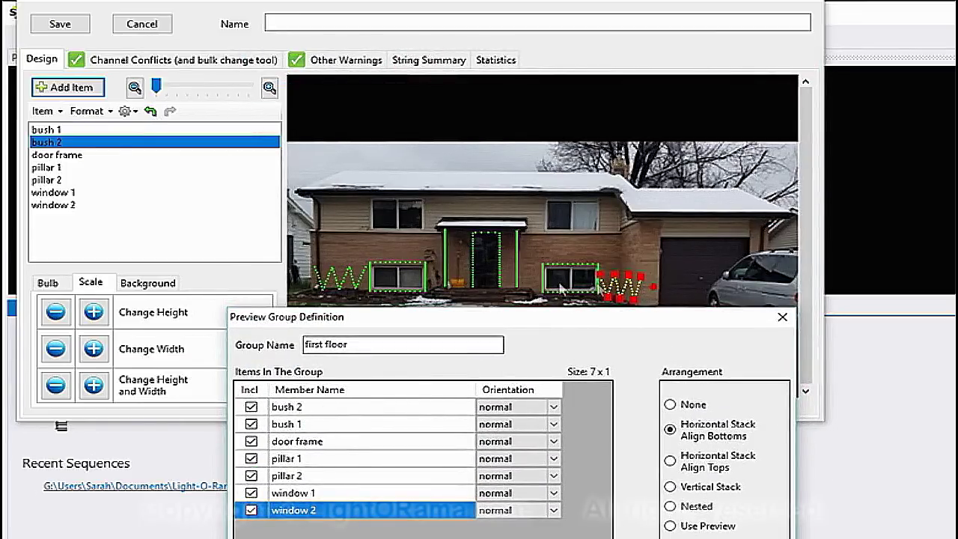
pyautogui.click(291, 424)
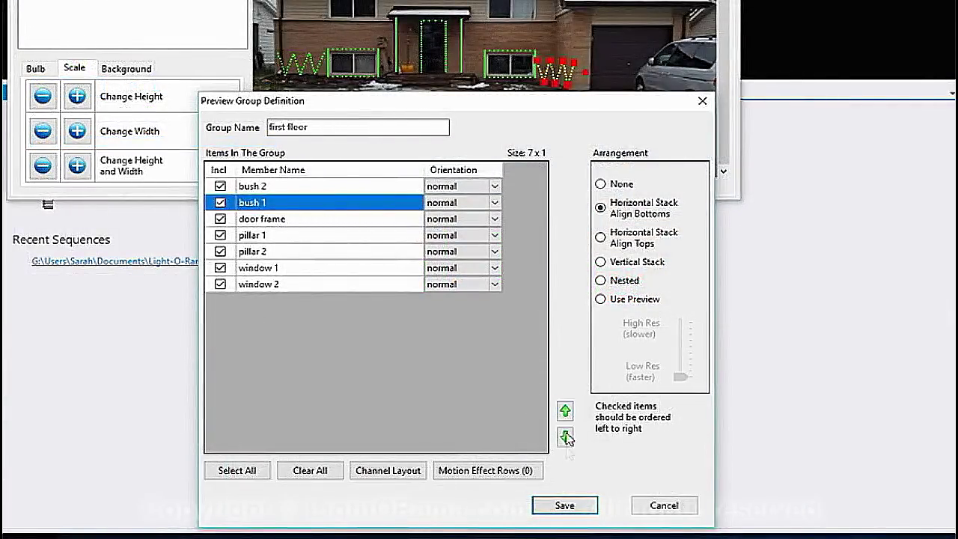
pyautogui.click(565, 437)
pyautogui.click(565, 411)
pyautogui.click(565, 437)
pyautogui.click(565, 410)
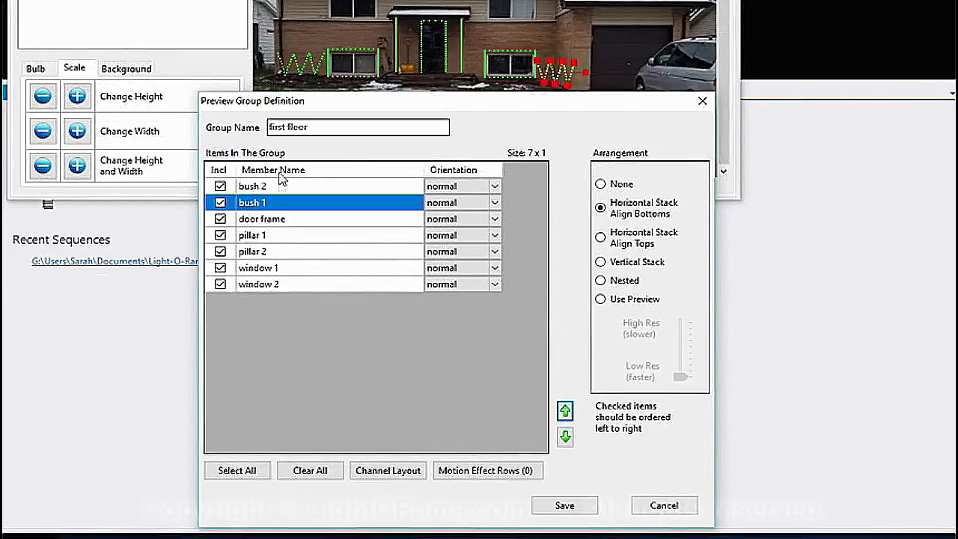
pyautogui.click(565, 411)
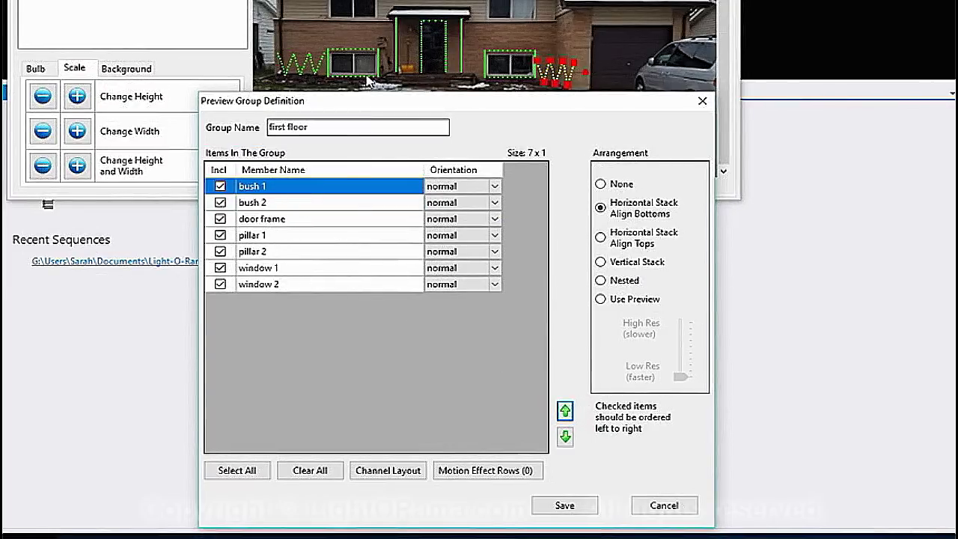
# Step: Reorder the first floor group so window 1 directly follows bush 1 and pillar 1 directly follows window 1
pyautogui.click(289, 268)
pyautogui.click(565, 411)
pyautogui.click(565, 411)
pyautogui.click(566, 411)
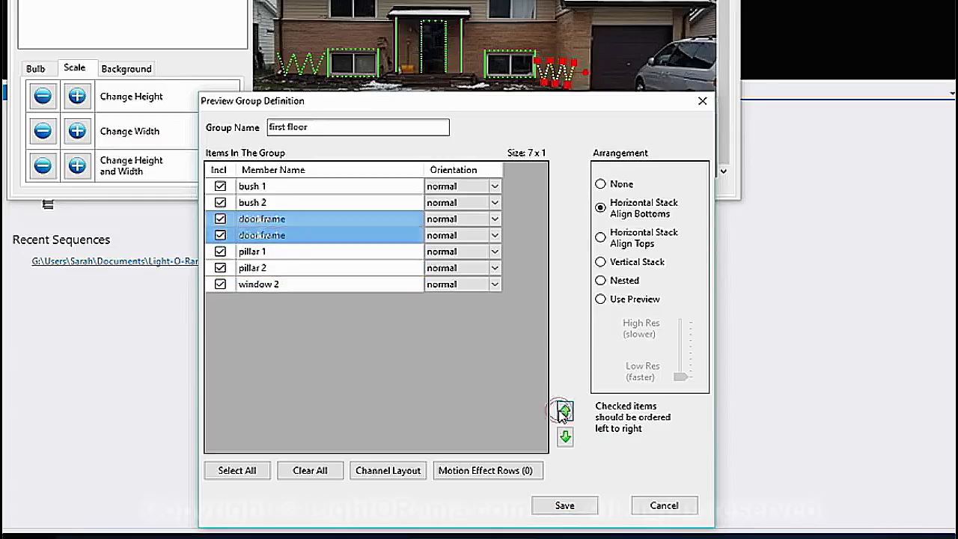
pyautogui.click(565, 411)
pyautogui.click(284, 253)
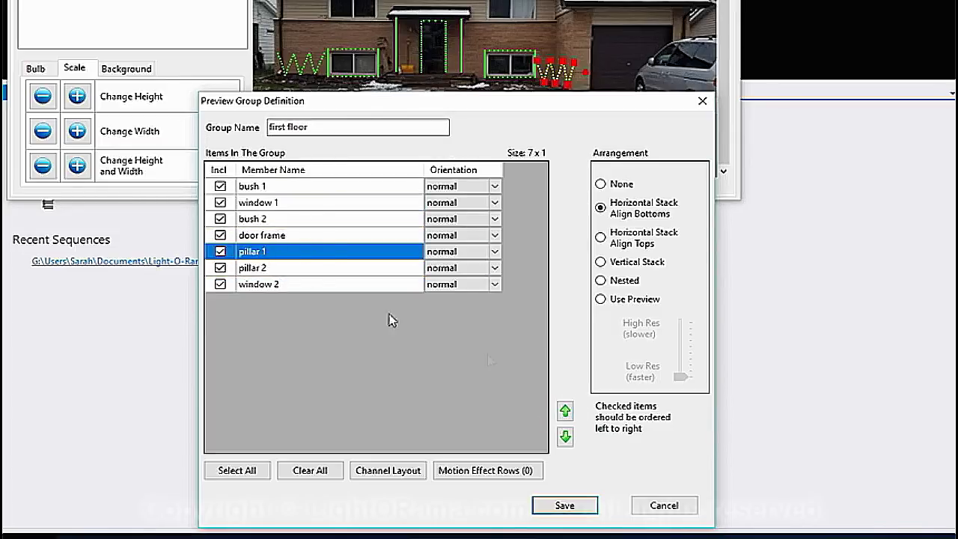
pyautogui.click(565, 411)
pyautogui.click(565, 411)
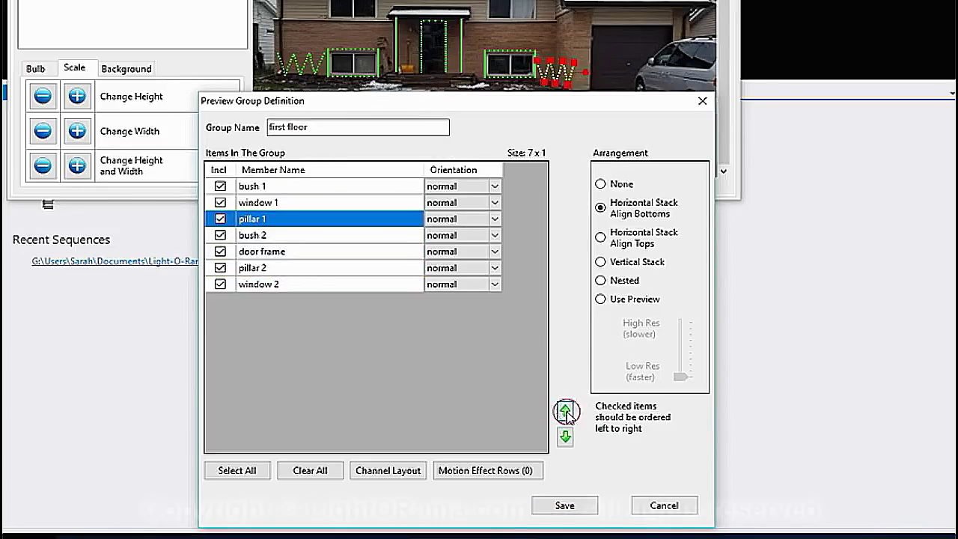
# Step: Move door frame, pillar 2 and window 2, in that order, ahead of bush 2 and save the first floor group
pyautogui.click(291, 251)
pyautogui.click(565, 411)
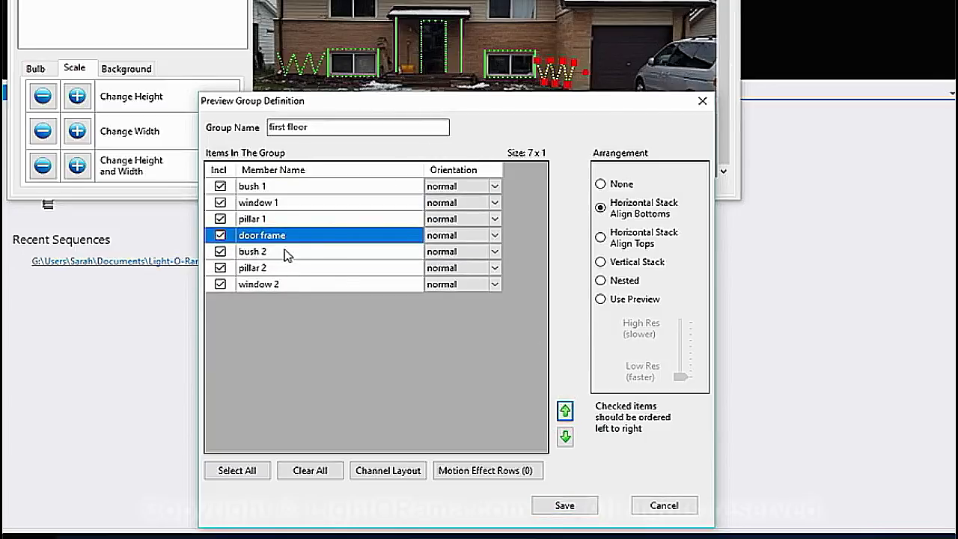
pyautogui.click(266, 267)
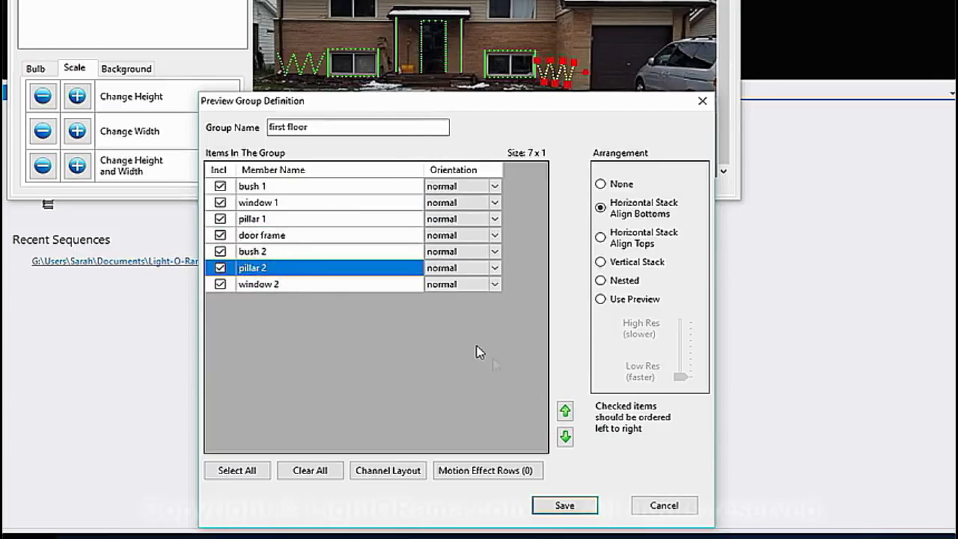
pyautogui.click(565, 411)
pyautogui.click(274, 285)
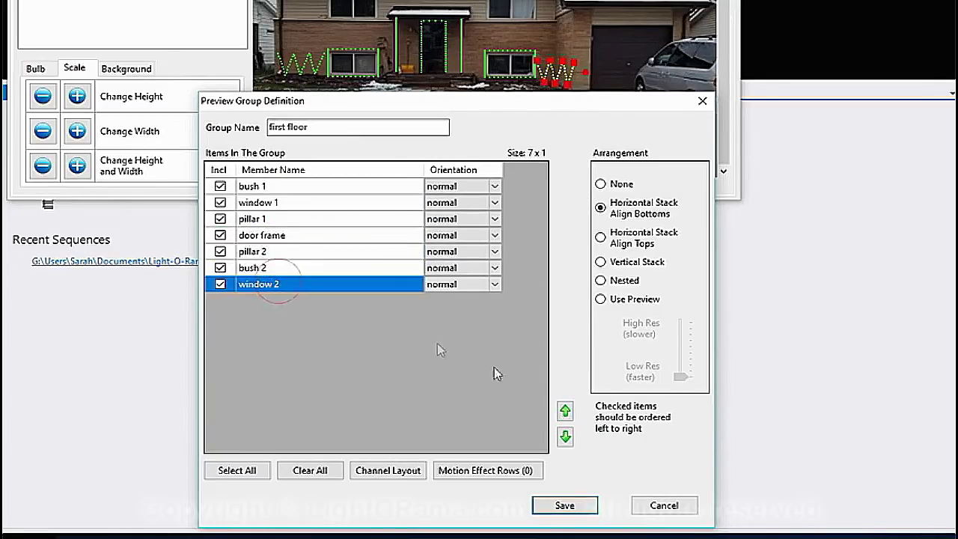
pyautogui.click(565, 411)
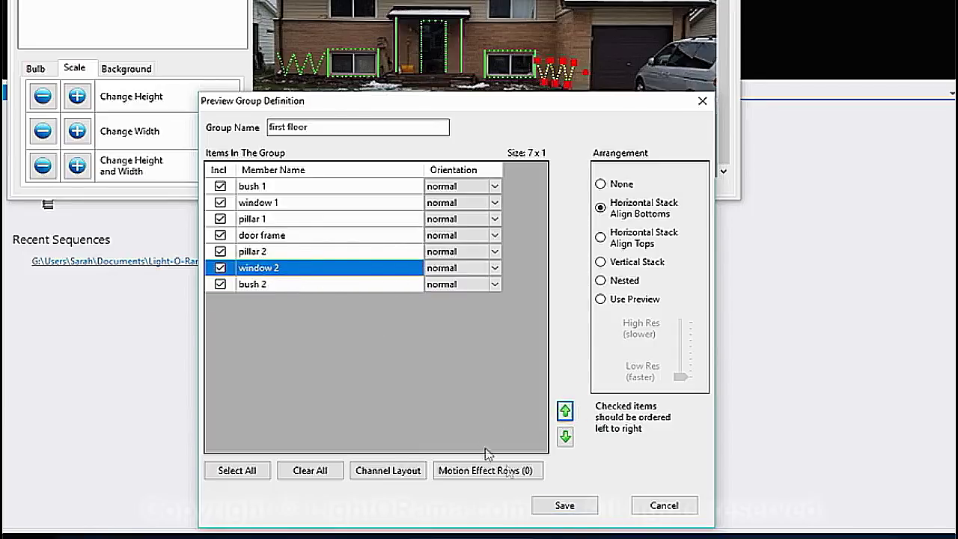
pyautogui.click(566, 506)
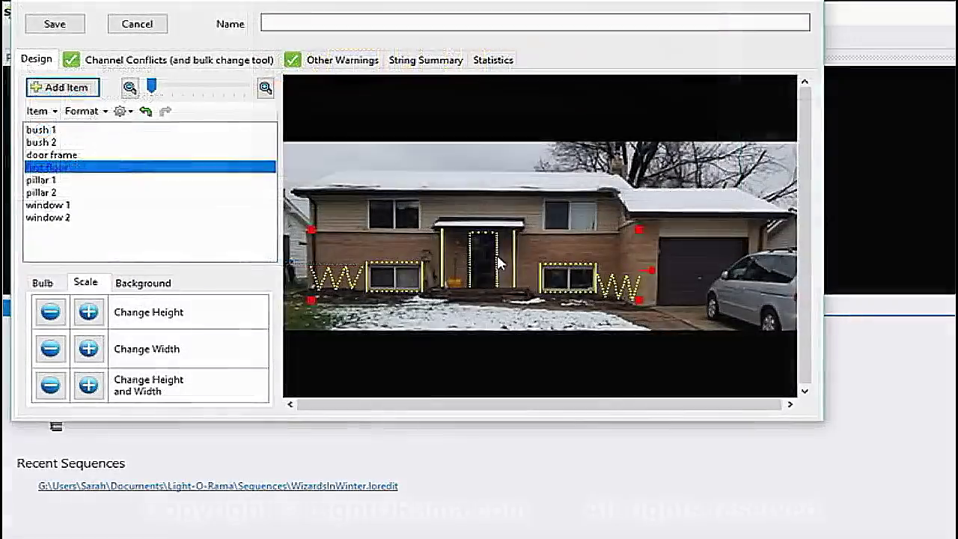
# Step: Shift the whole first floor group slightly right and down on the house photo, and undo the move
pyautogui.moveTo(500, 262)
pyautogui.mouseDown()
pyautogui.moveTo(475, 278)
pyautogui.moveTo(507, 247)
pyautogui.moveTo(481, 265)
pyautogui.moveTo(509, 275)
pyautogui.mouseUp()
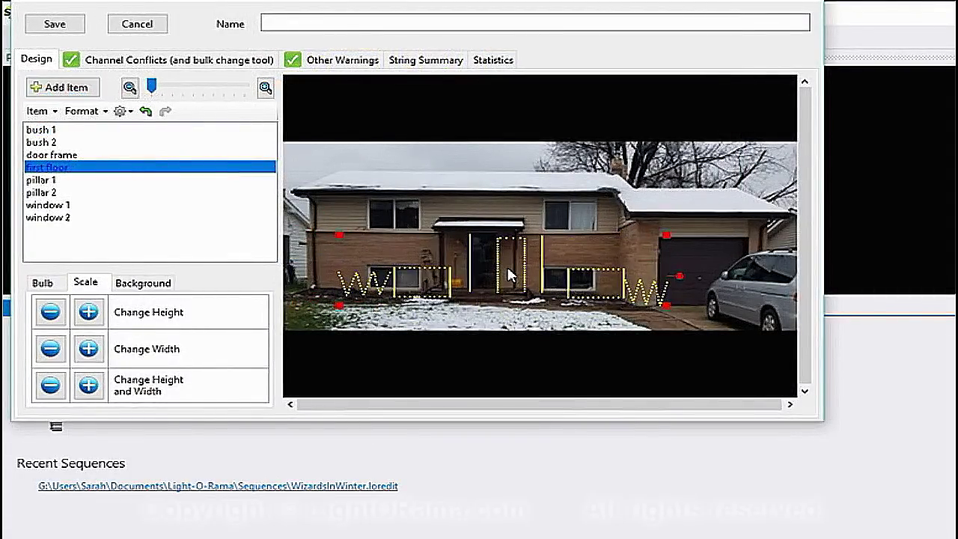
pyautogui.hotkey('ctrl', 'z')
pyautogui.hotkey('ctrl', 'z')
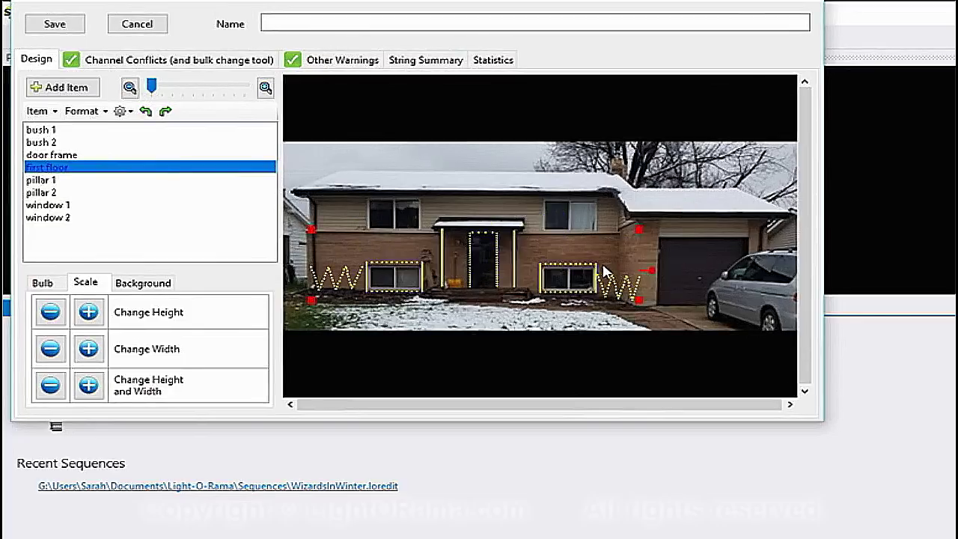
pyautogui.click(50, 181)
pyautogui.click(58, 217)
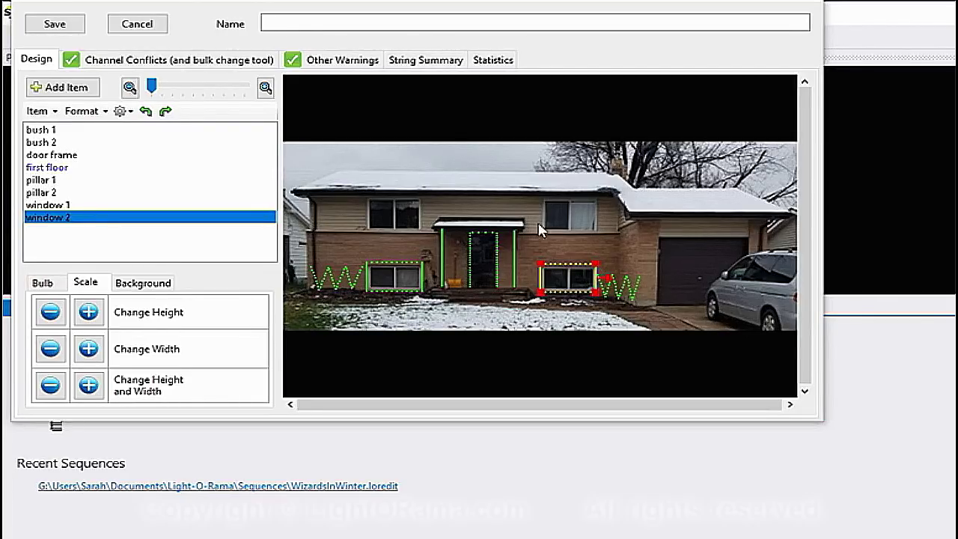
pyautogui.hotkey('ctrl', 'y')
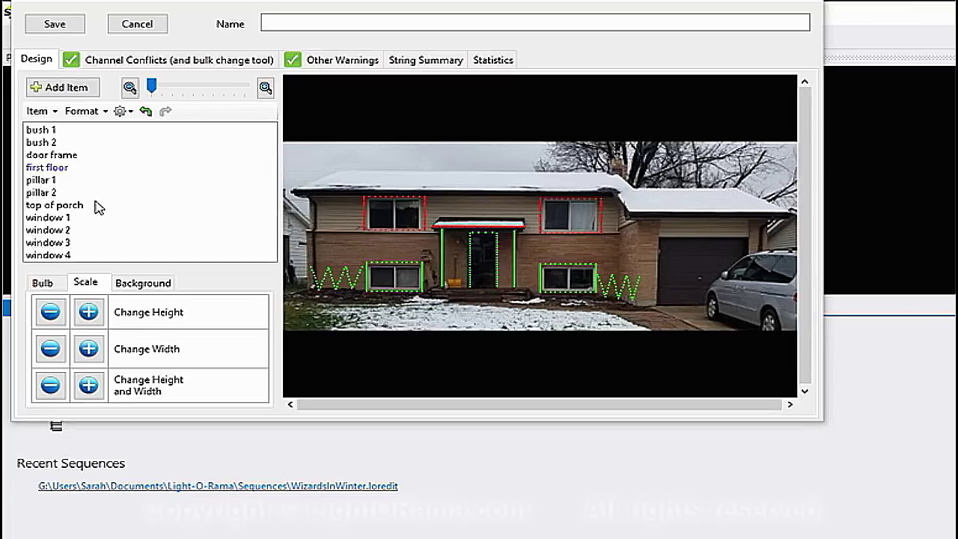
# Step: Create another new group from existing props and groups, and name it "second floor"
pyautogui.click(60, 90)
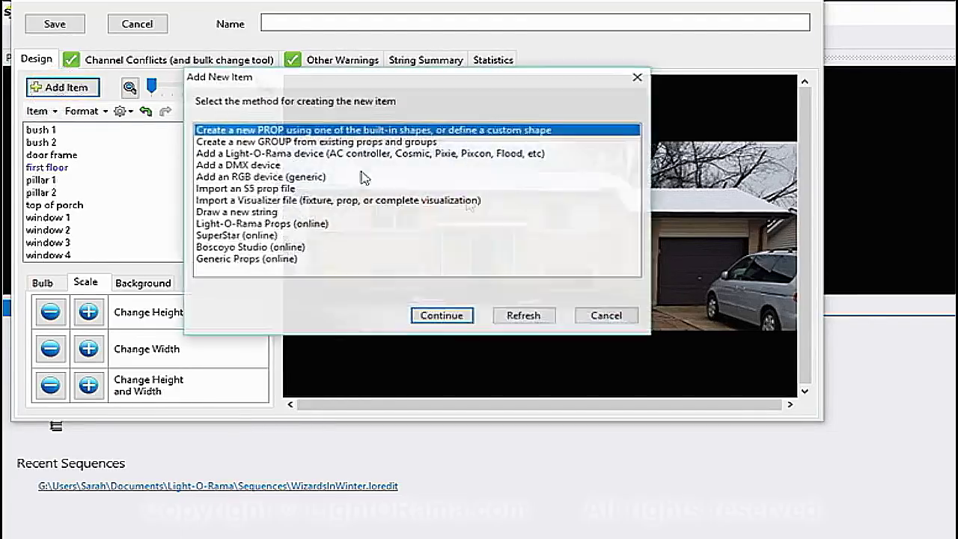
pyautogui.click(389, 142)
pyautogui.click(437, 323)
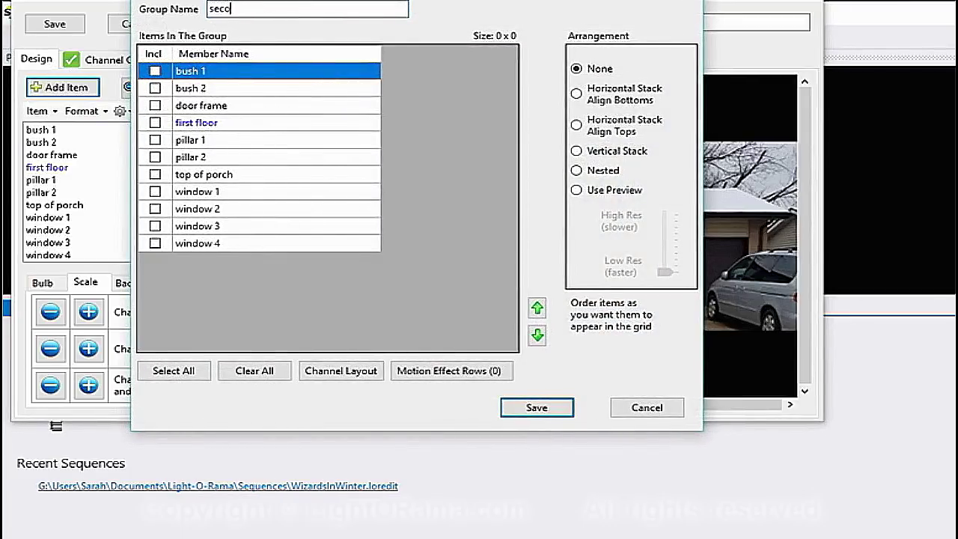
pyautogui.moveTo(529, 0); pyautogui.dragTo(541, 103)
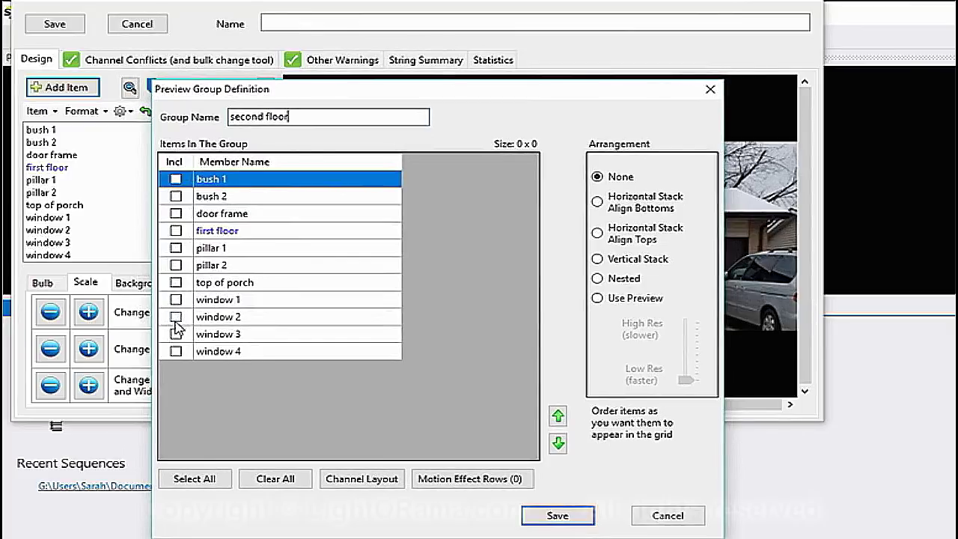
# Step: Include window 3, window 4 and top of porch in the second floor group and arrange them as Horizontal Stack Align Bottoms
pyautogui.moveTo(341, 93); pyautogui.dragTo(460, 280)
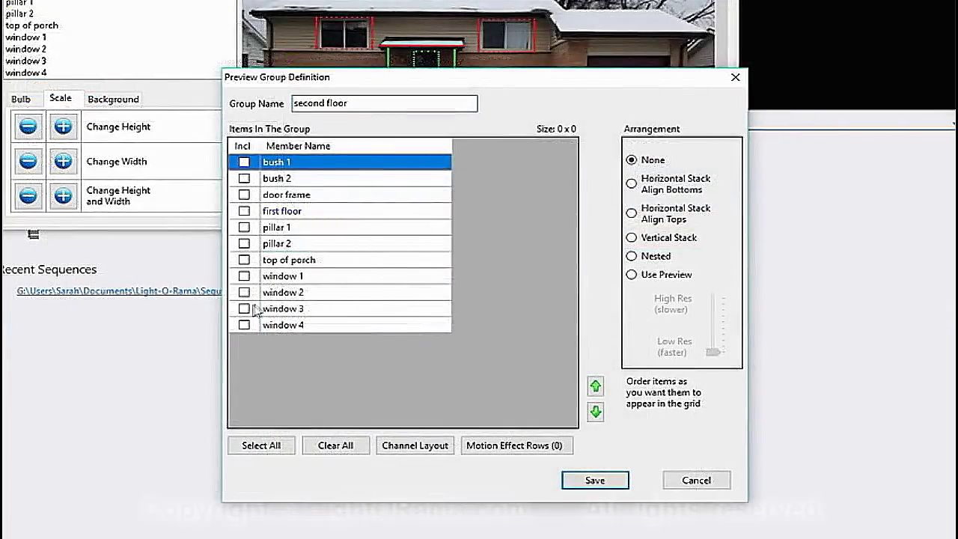
pyautogui.click(246, 308)
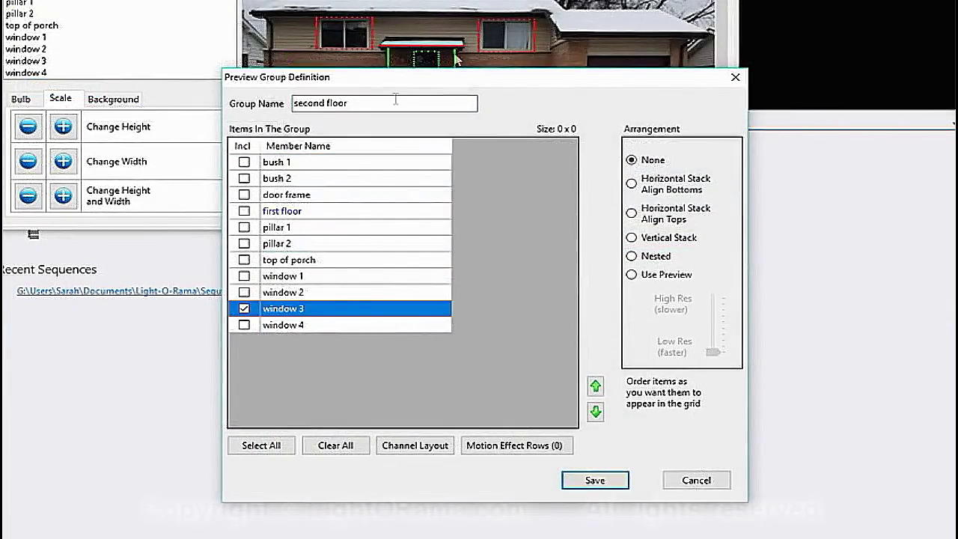
pyautogui.click(244, 325)
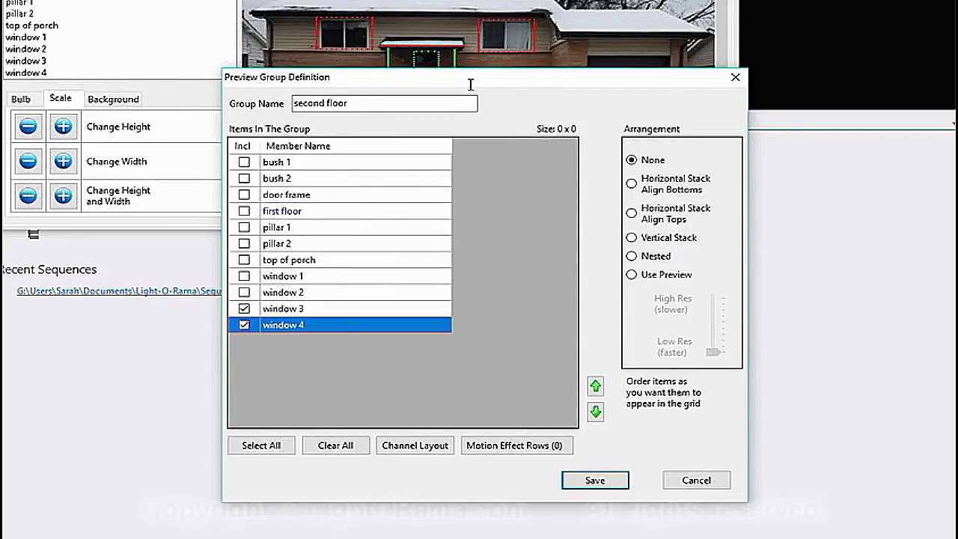
pyautogui.click(245, 260)
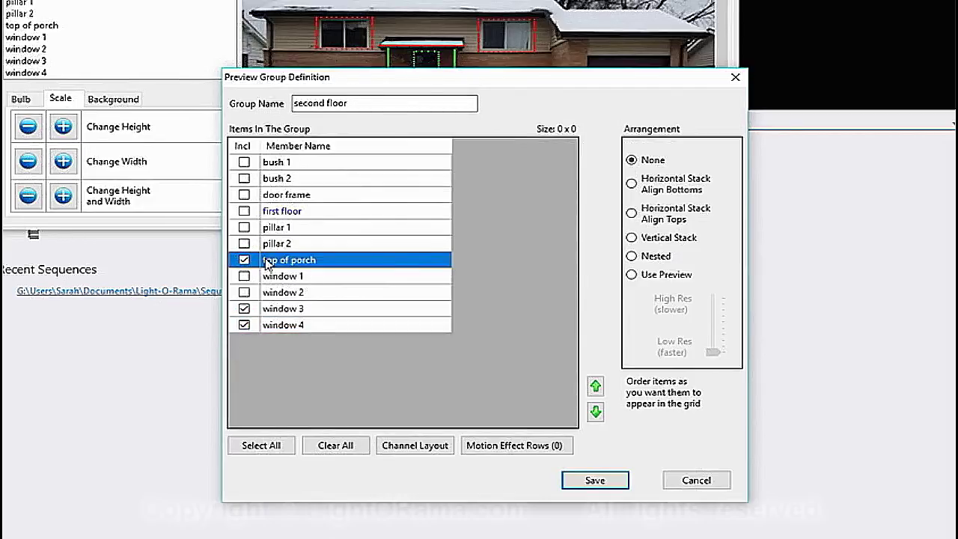
pyautogui.click(631, 184)
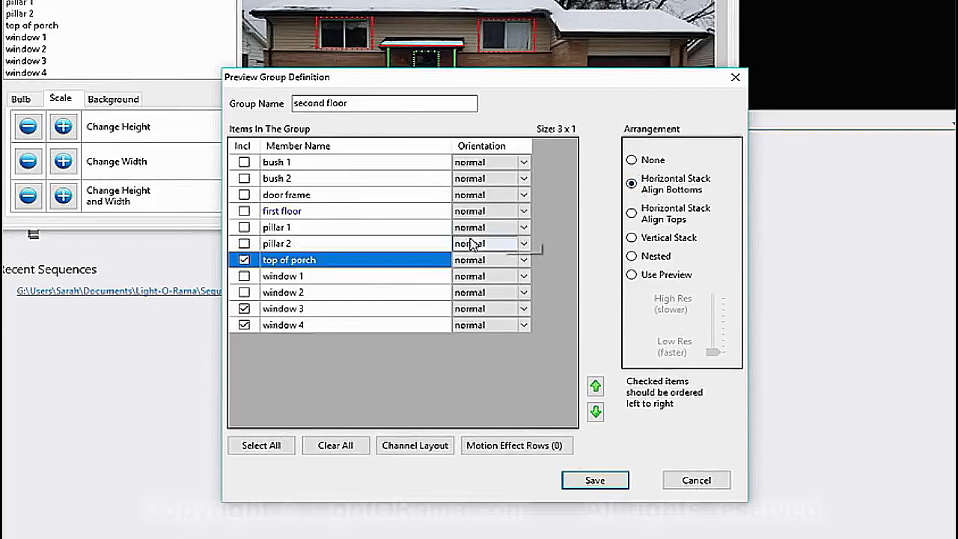
# Step: Move window 3 up the second floor group's member order so it sits between pillar 1 and pillar 2, ahead of top of porch
pyautogui.click(284, 310)
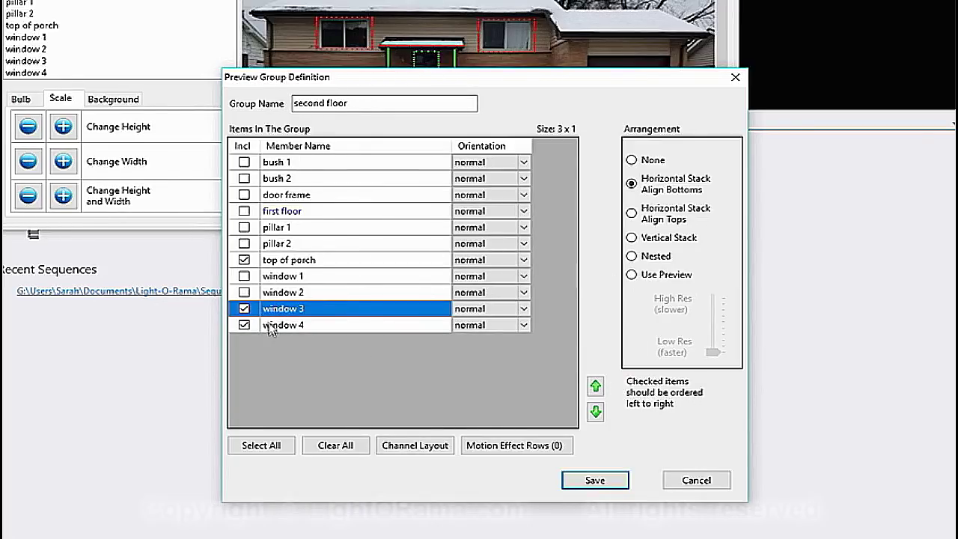
pyautogui.click(596, 386)
pyautogui.click(596, 387)
pyautogui.click(595, 386)
pyautogui.click(596, 386)
pyautogui.click(596, 386)
pyautogui.click(595, 386)
pyautogui.click(596, 386)
pyautogui.click(596, 386)
pyautogui.click(596, 386)
pyautogui.click(596, 412)
pyautogui.click(596, 411)
pyautogui.click(596, 411)
pyautogui.click(596, 412)
pyautogui.click(595, 412)
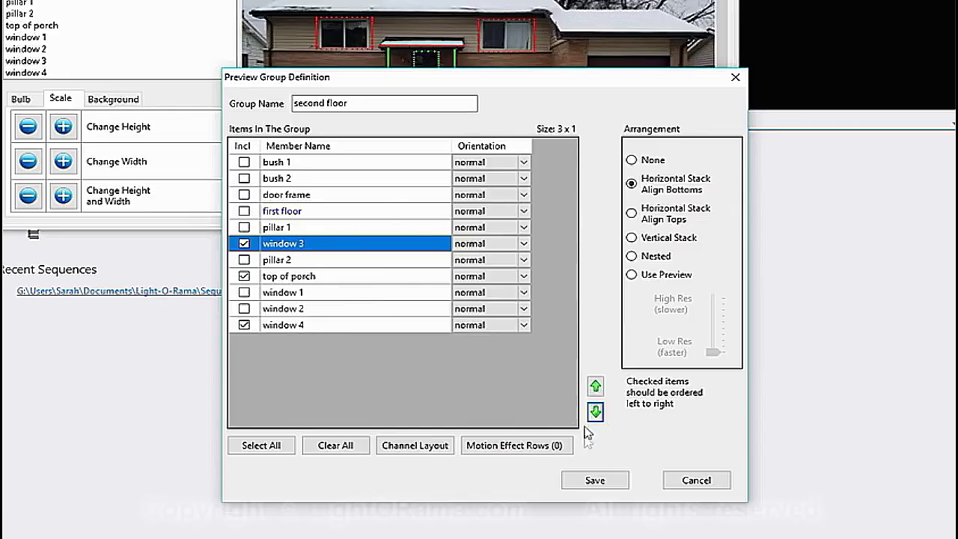
# Step: Save the second floor group definition and clear the selection in the preview
pyautogui.click(595, 481)
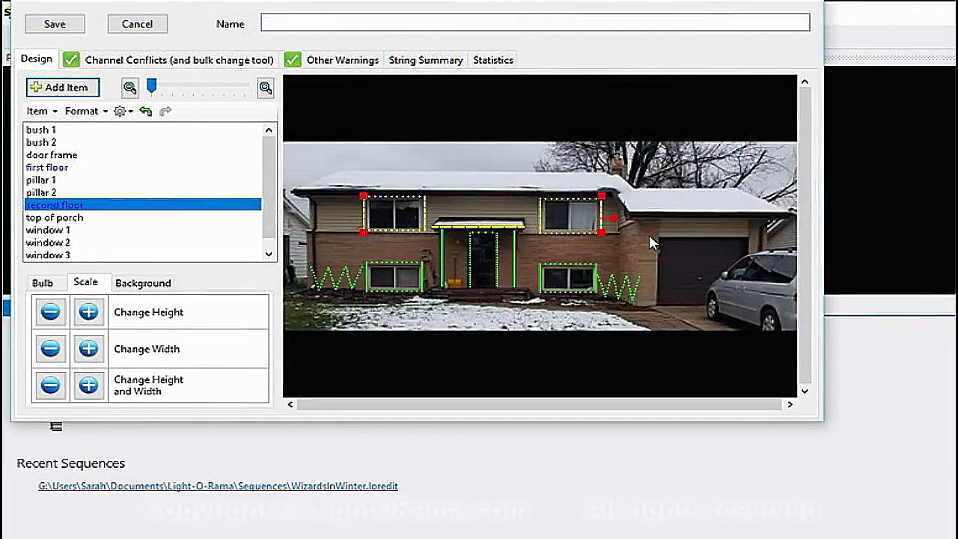
pyautogui.click(651, 243)
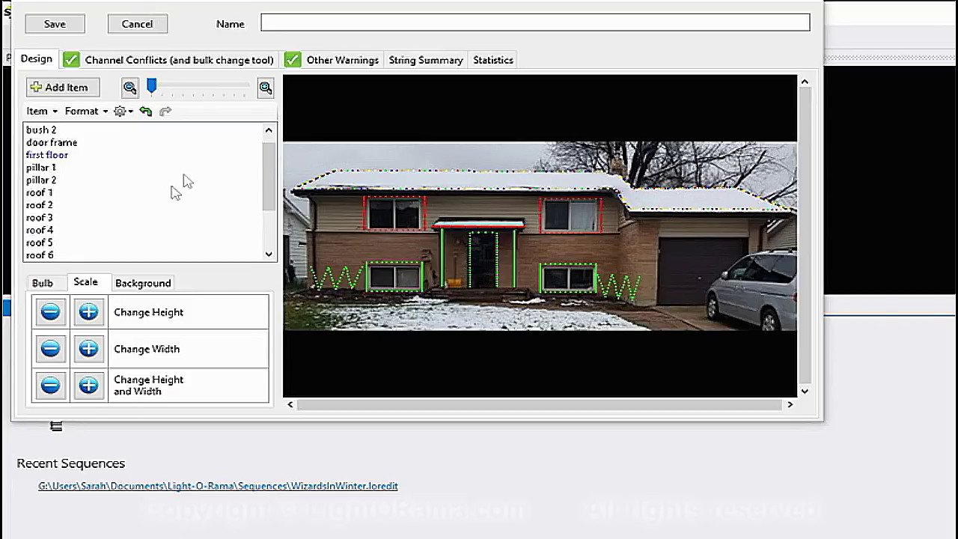
# Step: Create a new group from the existing props roof 1 through roof 6 and name it "roof"
pyautogui.click(60, 193)
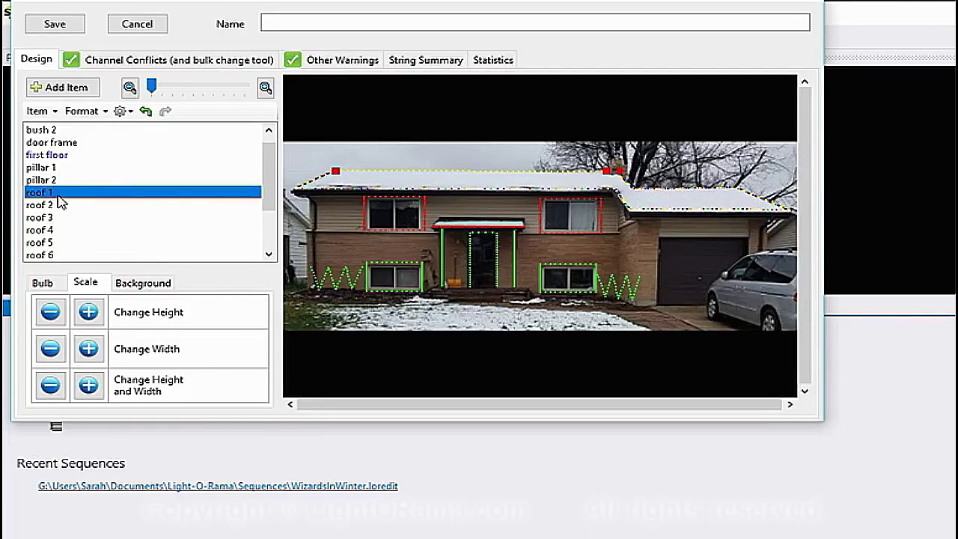
pyautogui.keyDown('shift'); pyautogui.click(49, 255); pyautogui.keyUp('shift')
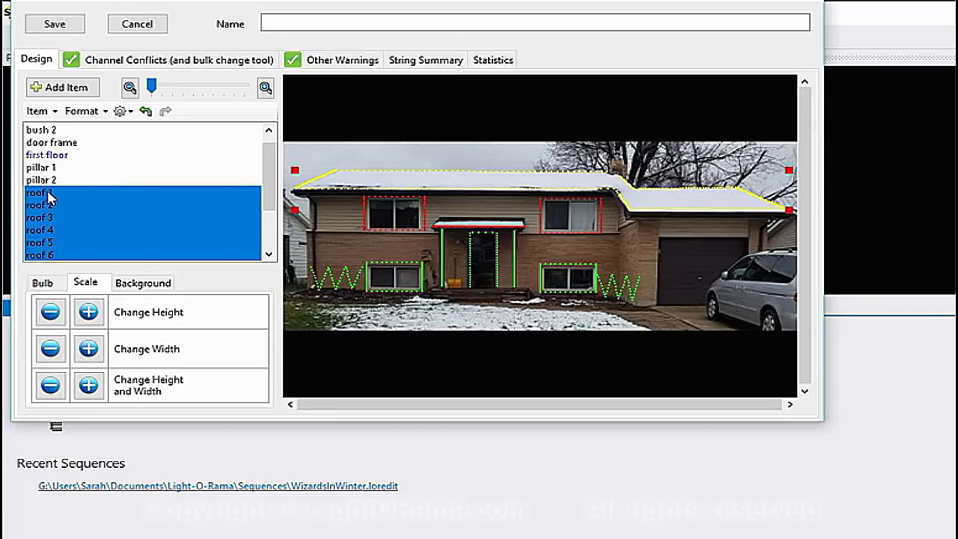
pyautogui.click(60, 88)
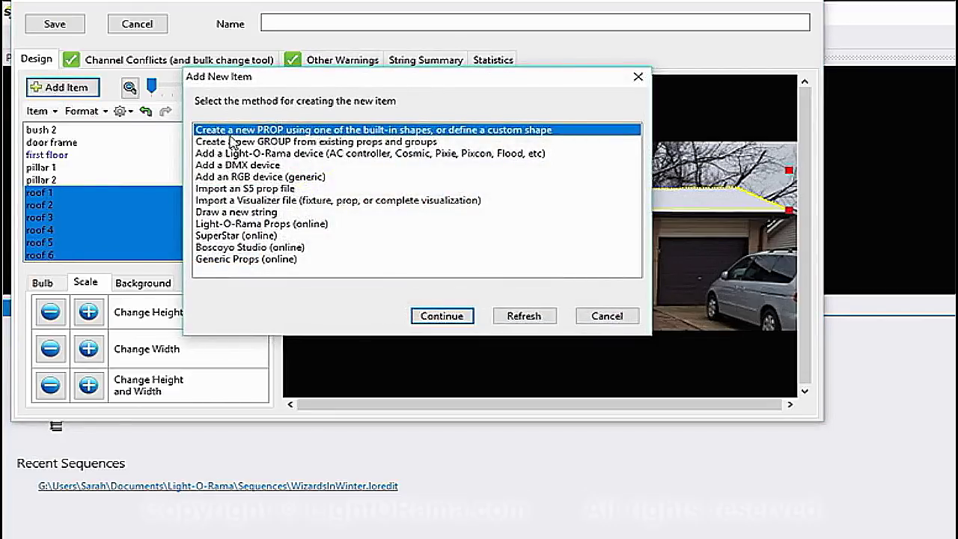
pyautogui.click(232, 142)
pyautogui.click(449, 315)
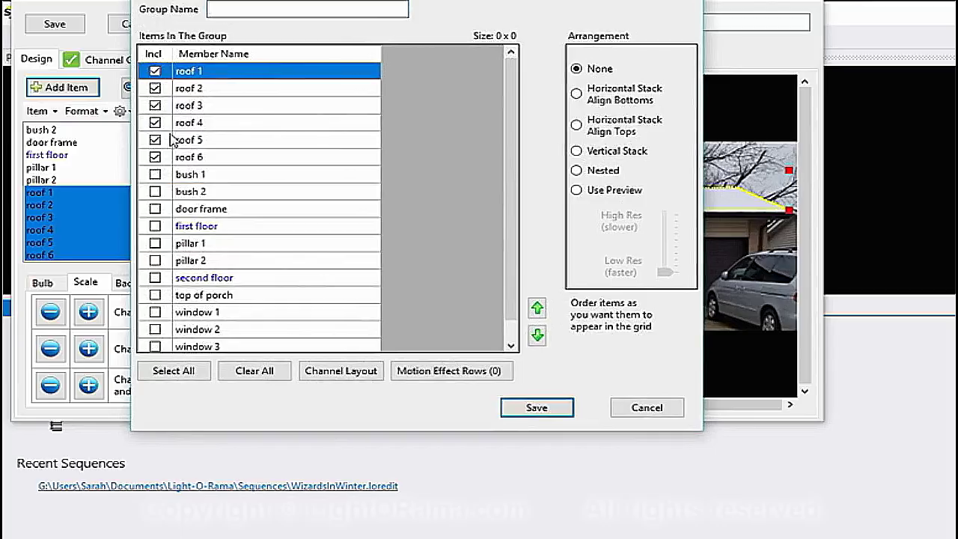
pyautogui.click(268, 7)
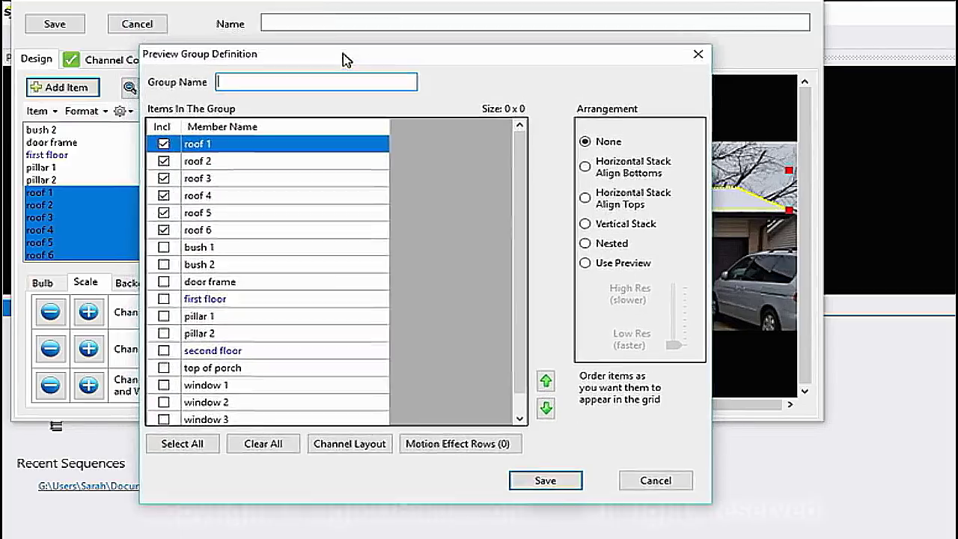
pyautogui.write('roof')
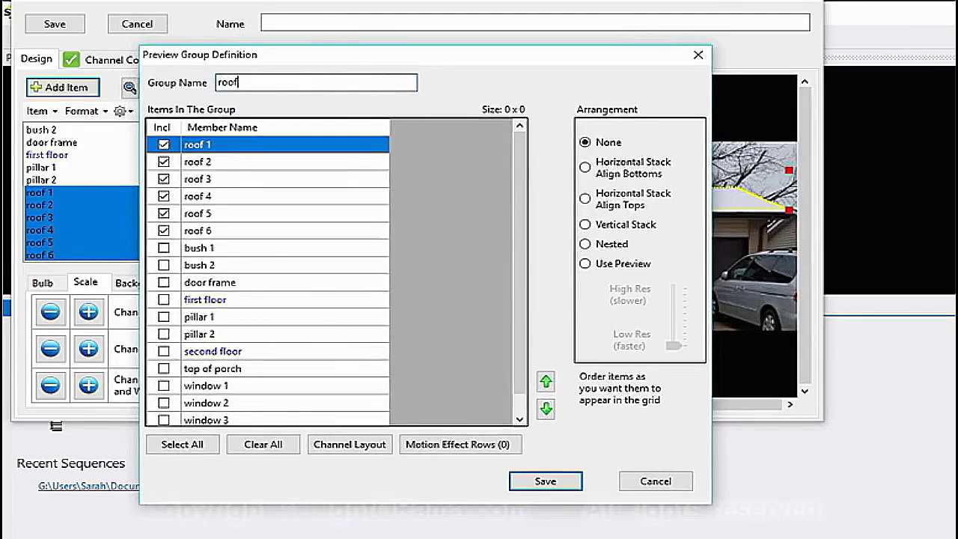
# Step: Arrange the roof group as Horizontal Stack Align Bottoms and save its definition
pyautogui.click(584, 166)
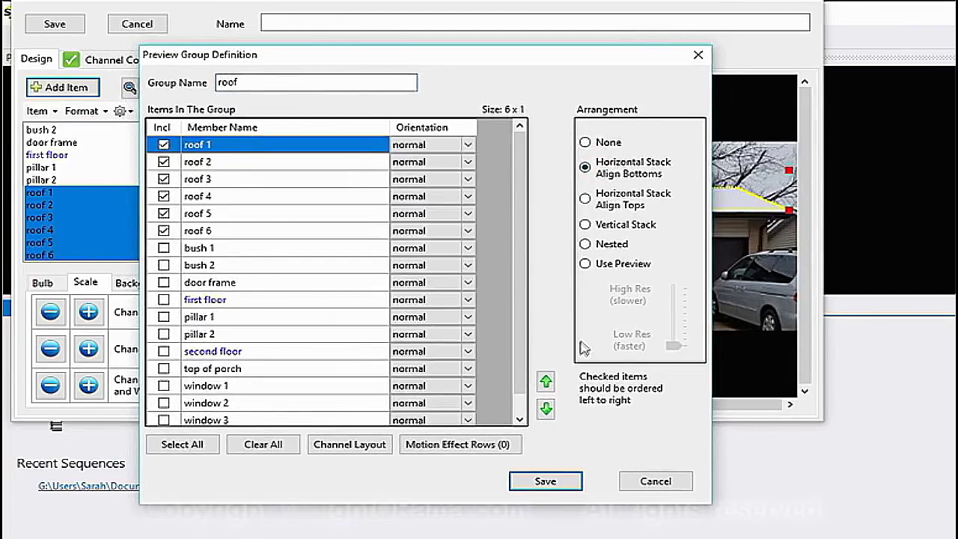
pyautogui.moveTo(526, 54); pyautogui.dragTo(559, 292)
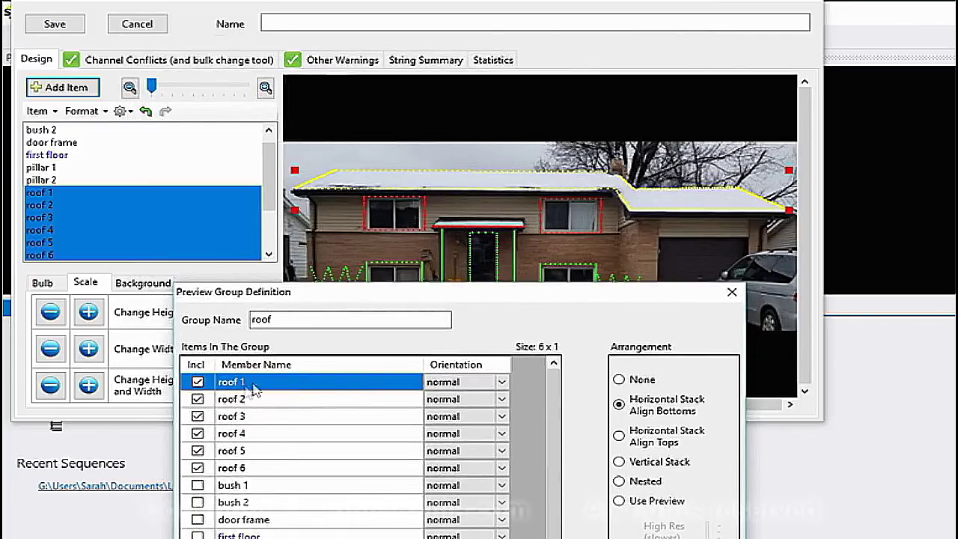
pyautogui.press('Return')
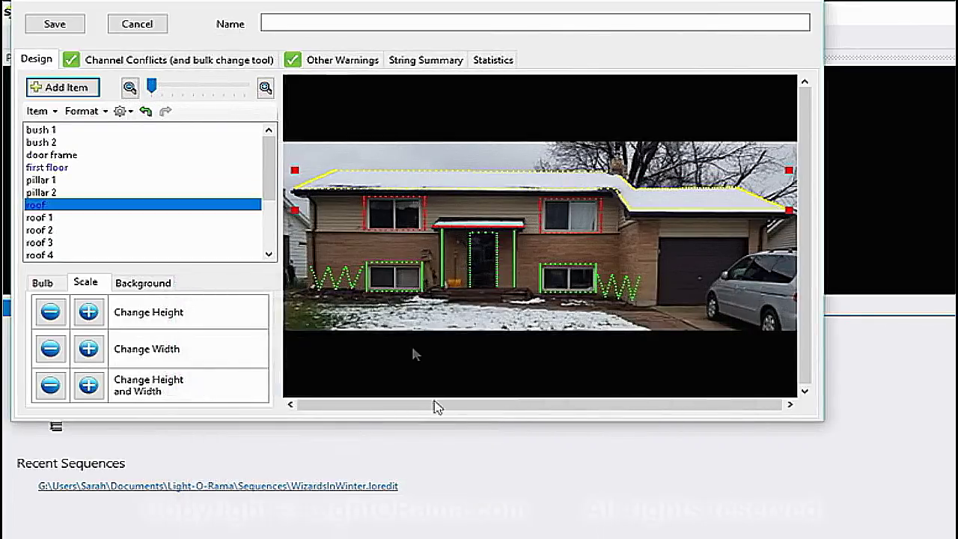
pyautogui.click(171, 179)
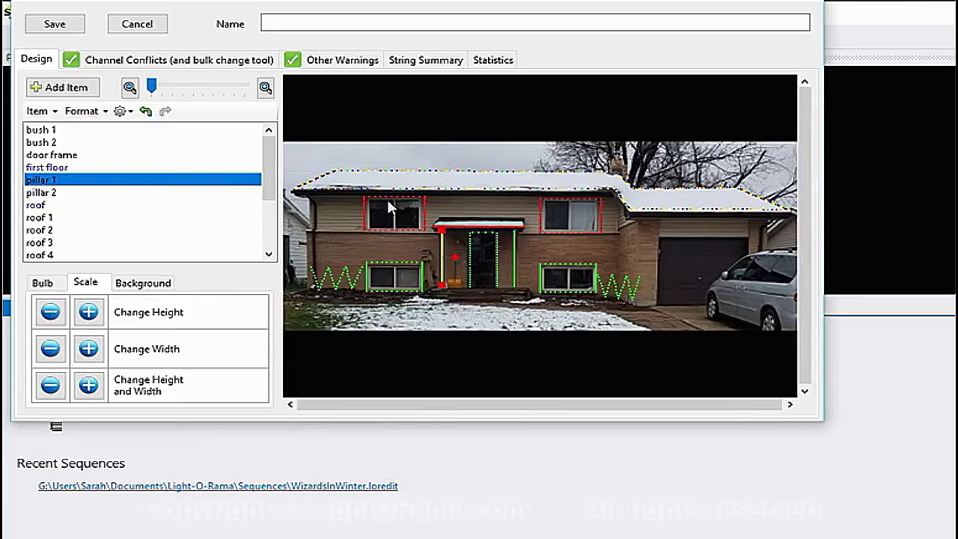
pyautogui.click(513, 316)
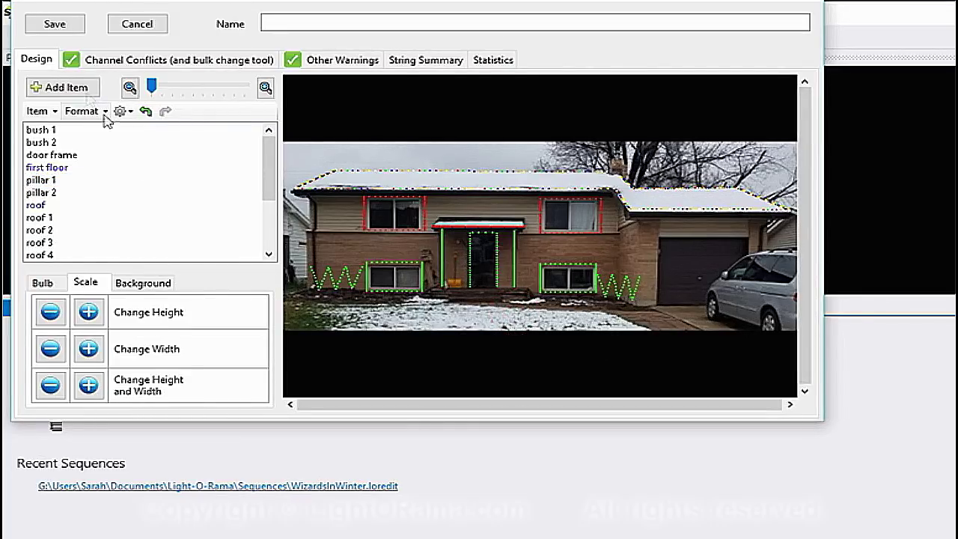
# Step: Create another new group from existing props and groups, name it "entire display", and arrange it as Vertical Stack
pyautogui.click(69, 87)
pyautogui.click(333, 143)
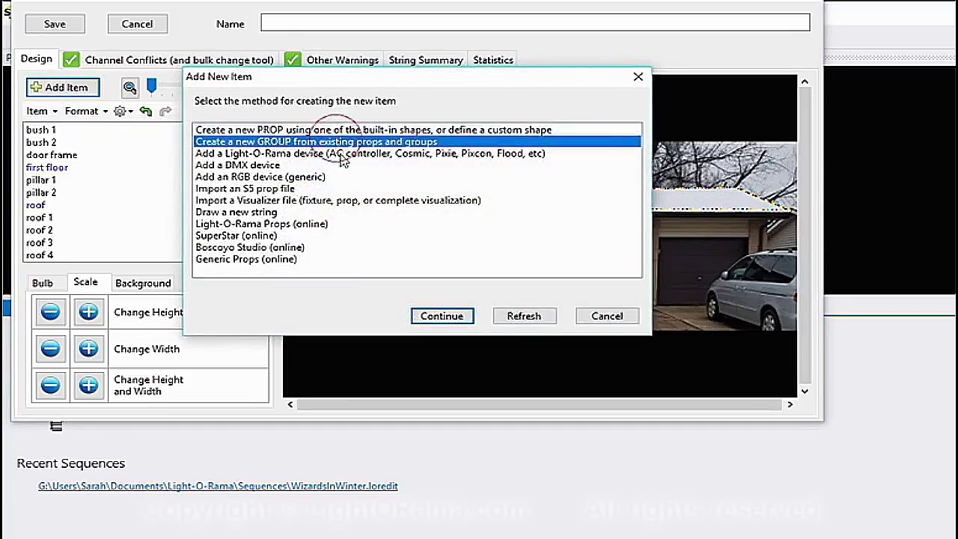
pyautogui.click(443, 316)
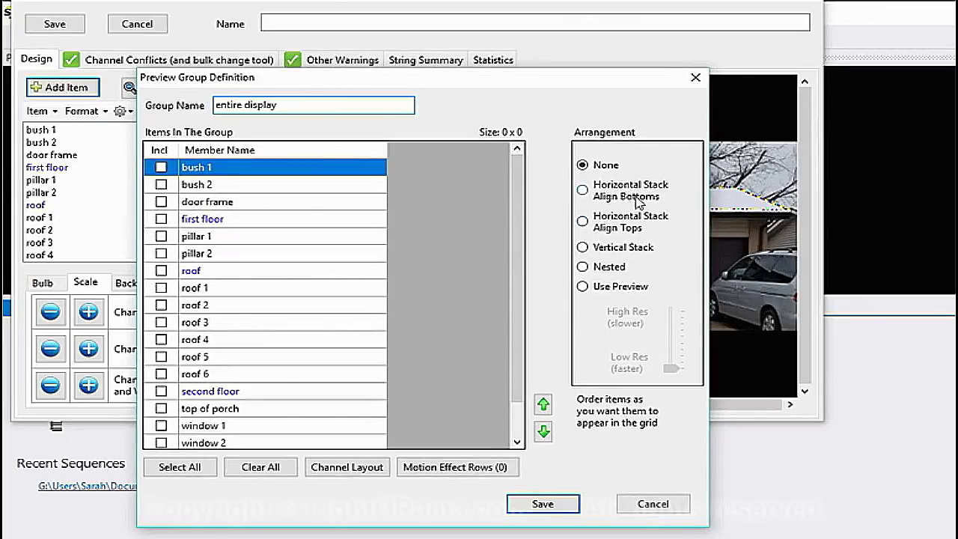
pyautogui.click(582, 247)
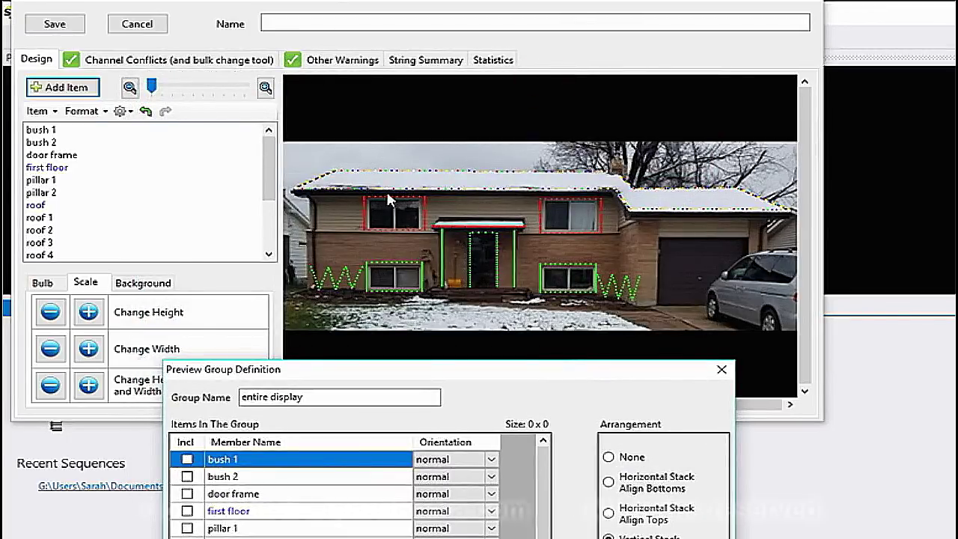
# Step: Move second floor up the entire display group's member order so it sits between pillar 1 and pillar 2, ahead of roof
pyautogui.moveTo(557, 370); pyautogui.dragTo(592, 72)
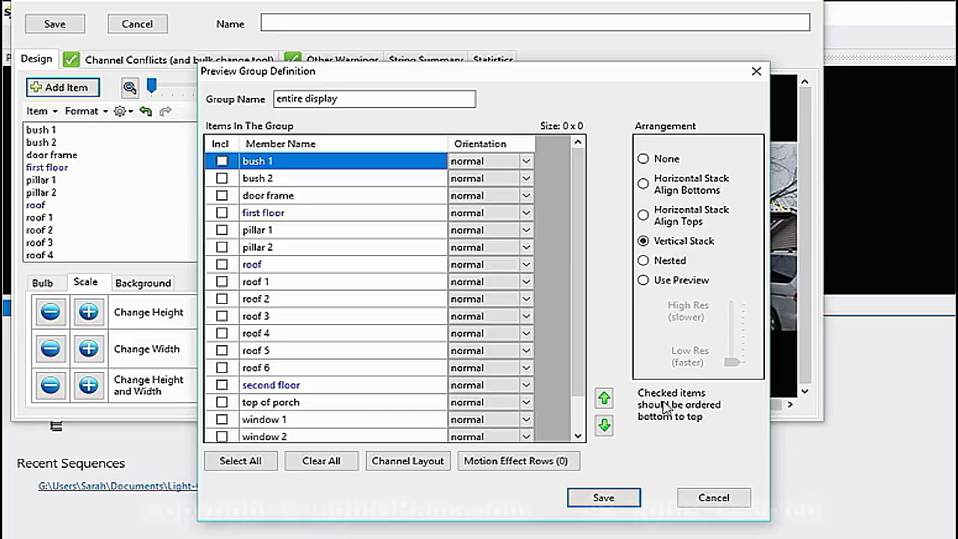
pyautogui.moveTo(586, 69); pyautogui.dragTo(621, 358)
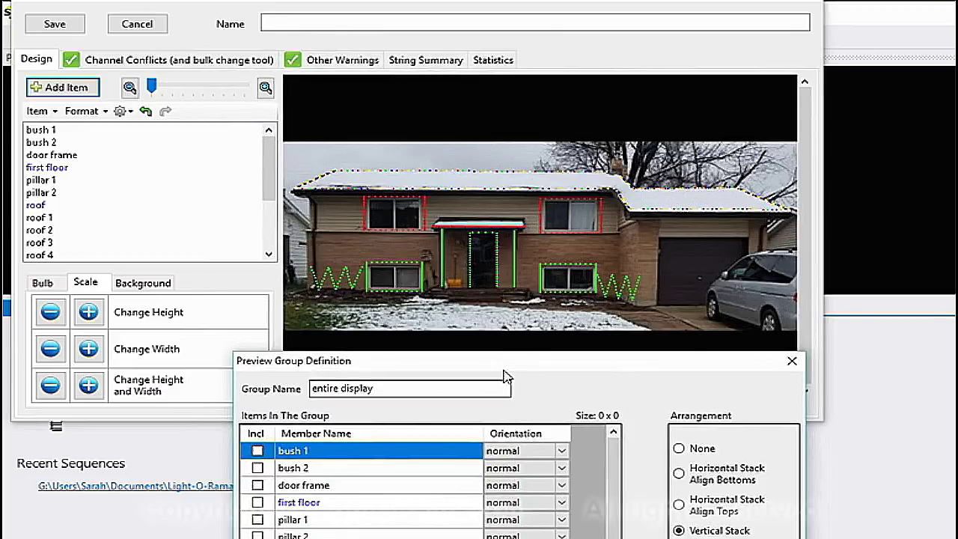
pyautogui.moveTo(504, 370); pyautogui.dragTo(519, 150)
pyautogui.click(326, 283)
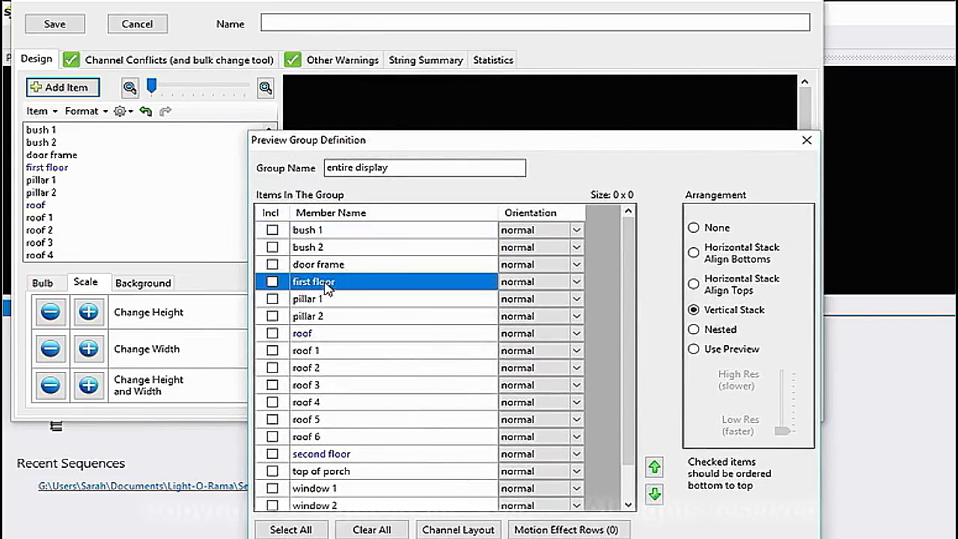
pyautogui.click(344, 453)
pyautogui.click(654, 467)
pyautogui.click(654, 467)
pyautogui.click(655, 467)
pyautogui.click(654, 467)
pyautogui.click(654, 467)
pyautogui.click(655, 467)
pyautogui.click(655, 467)
pyautogui.click(655, 467)
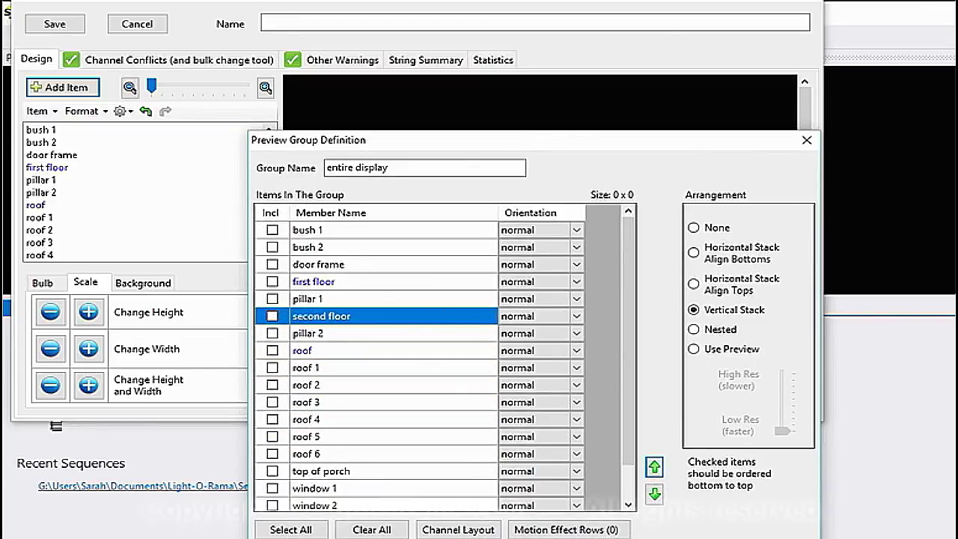
# Step: Include the first floor, second floor and roof groups as members of the entire display group
pyautogui.click(300, 299)
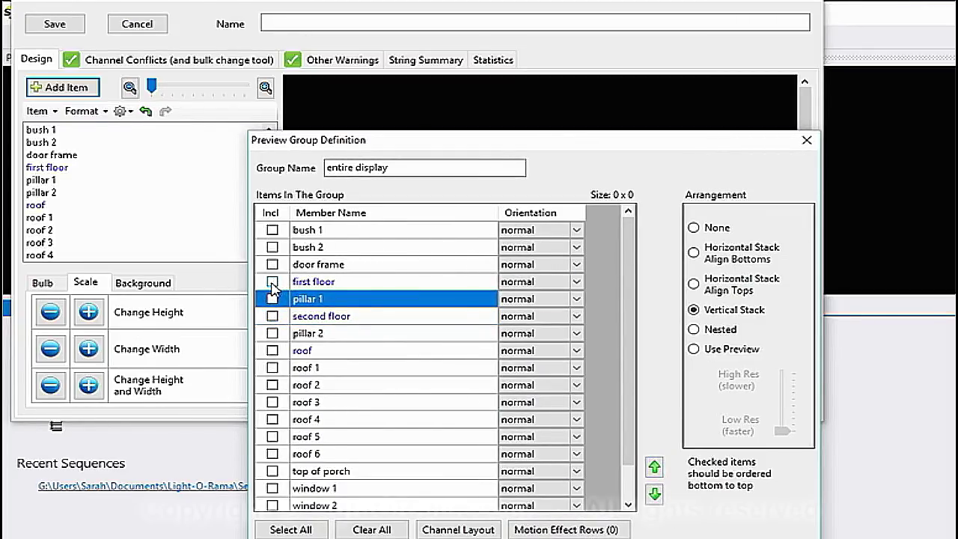
pyautogui.click(272, 282)
pyautogui.click(272, 316)
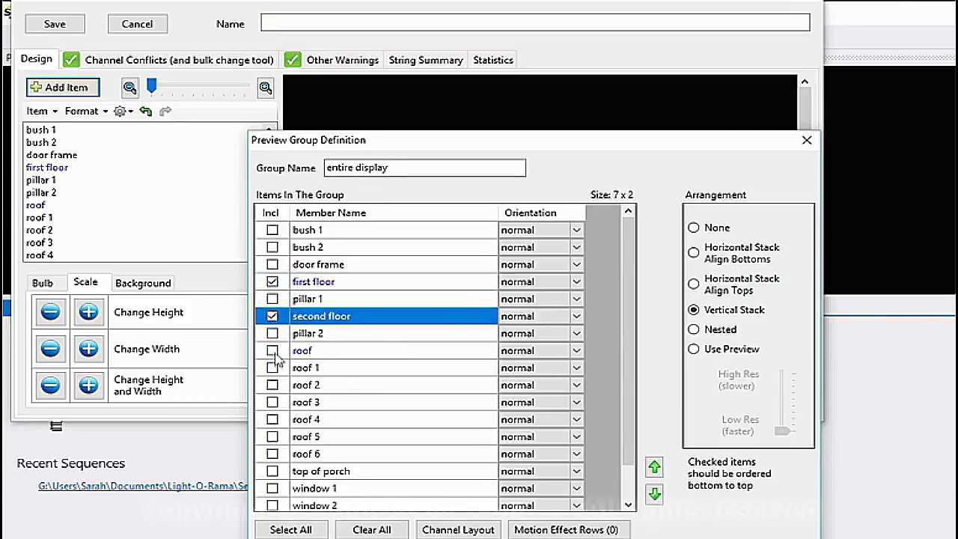
pyautogui.click(272, 350)
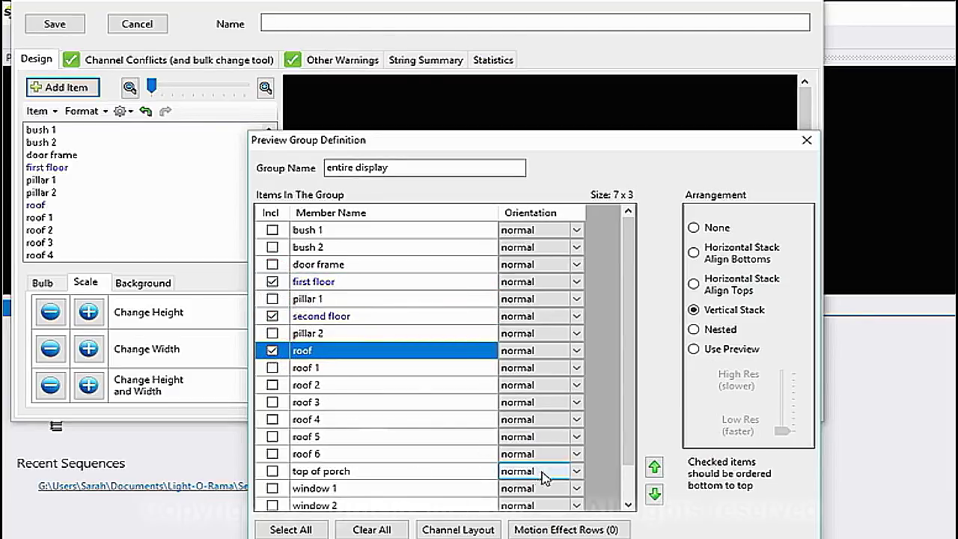
# Step: Add one default motion effect row to the entire display group and save the group definition
pyautogui.click(569, 530)
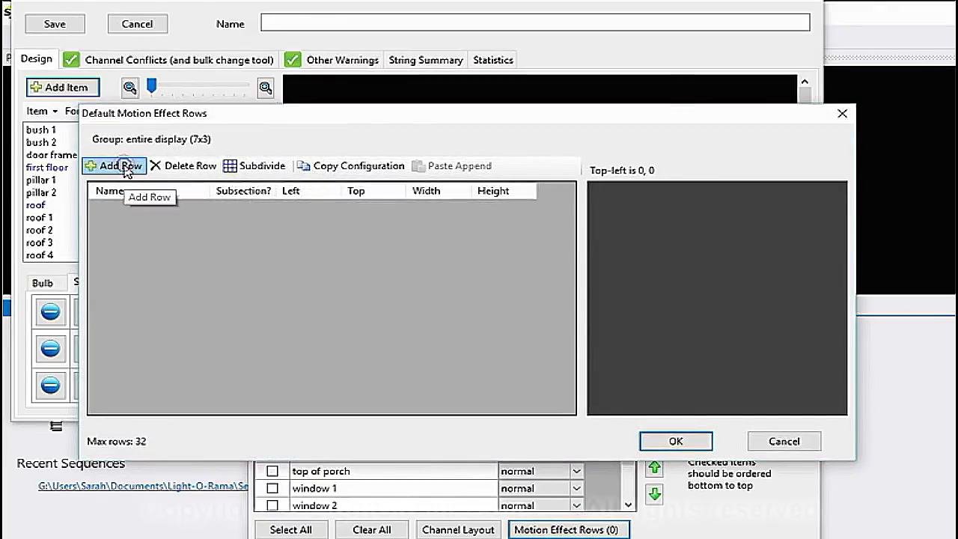
pyautogui.click(120, 165)
pyautogui.click(678, 442)
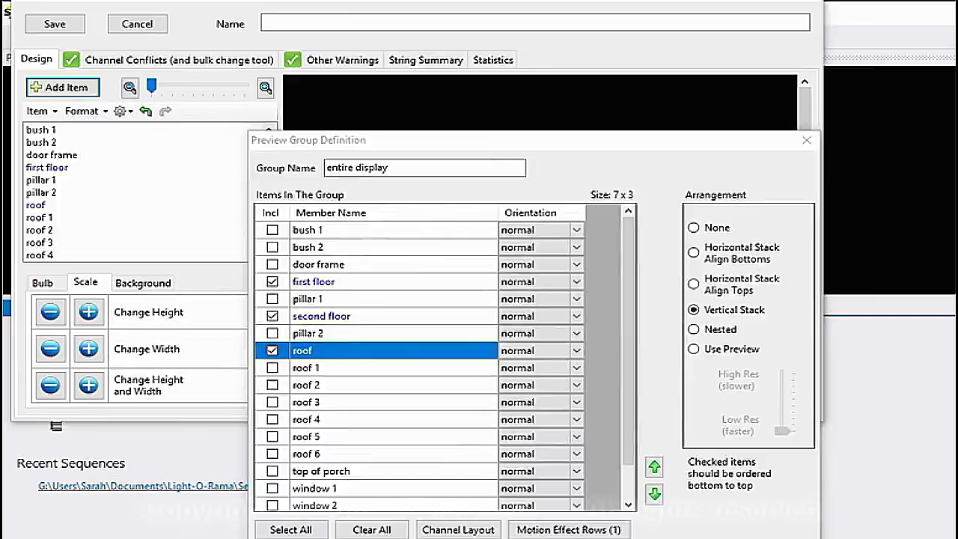
pyautogui.press('Return')
pyautogui.click(73, 192)
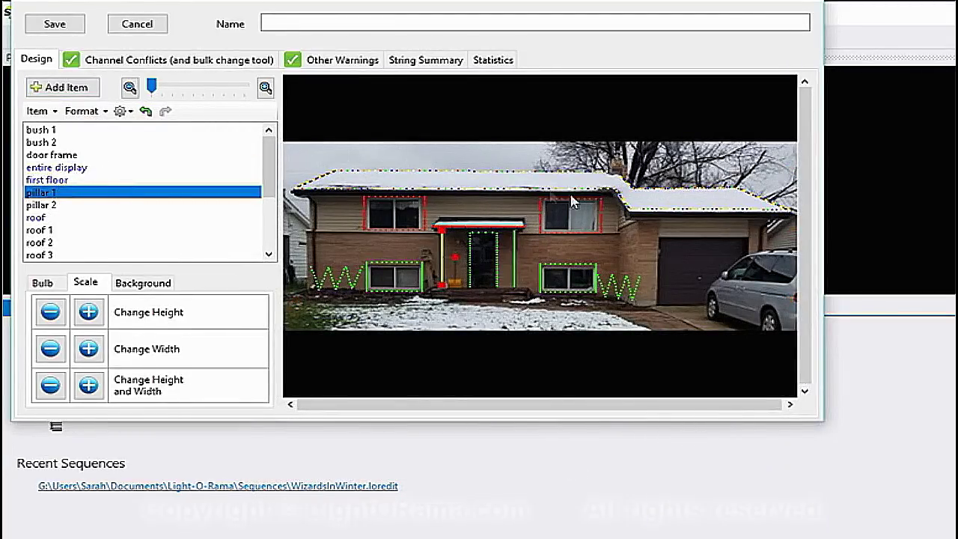
# Step: Save the preview under the name "House Display 2018" and select it in the list of previews
pyautogui.click(438, 23)
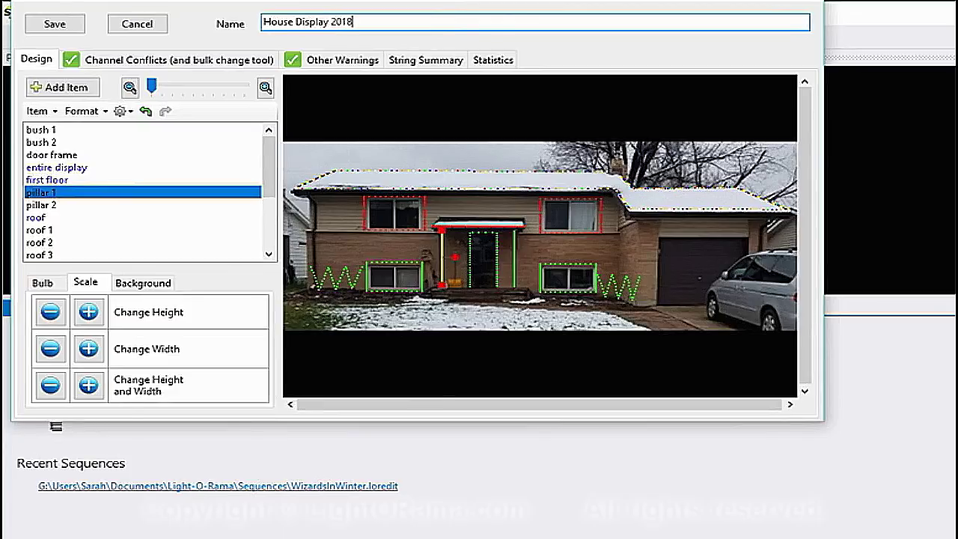
pyautogui.click(62, 27)
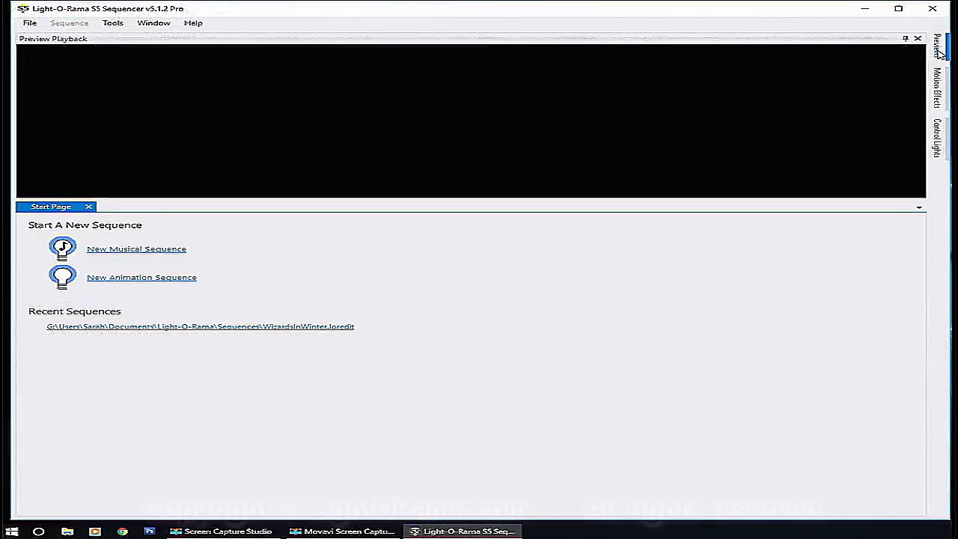
pyautogui.click(941, 50)
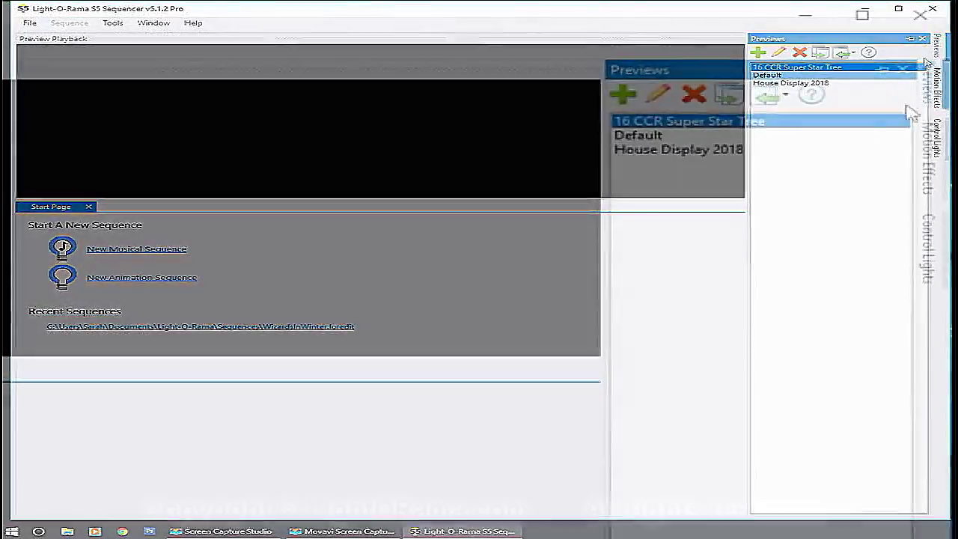
pyautogui.click(815, 84)
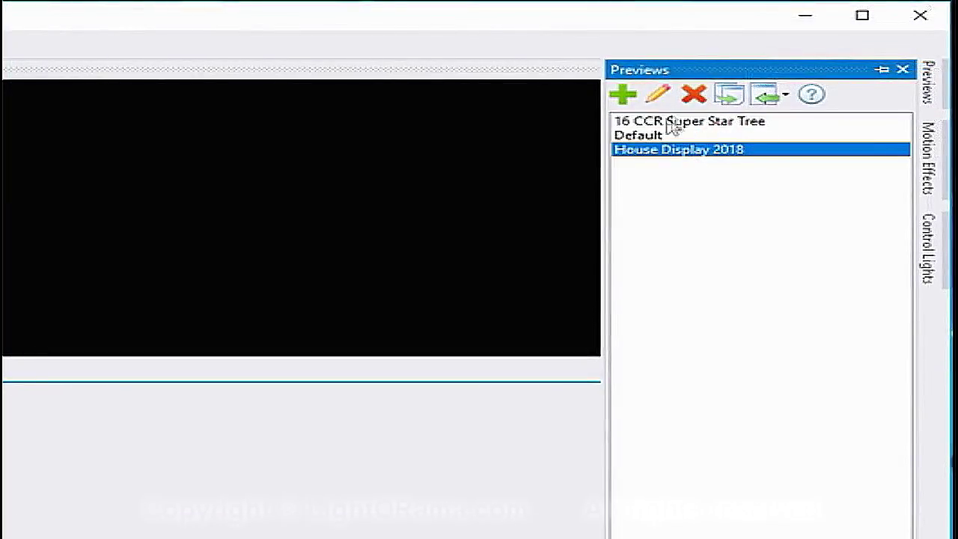